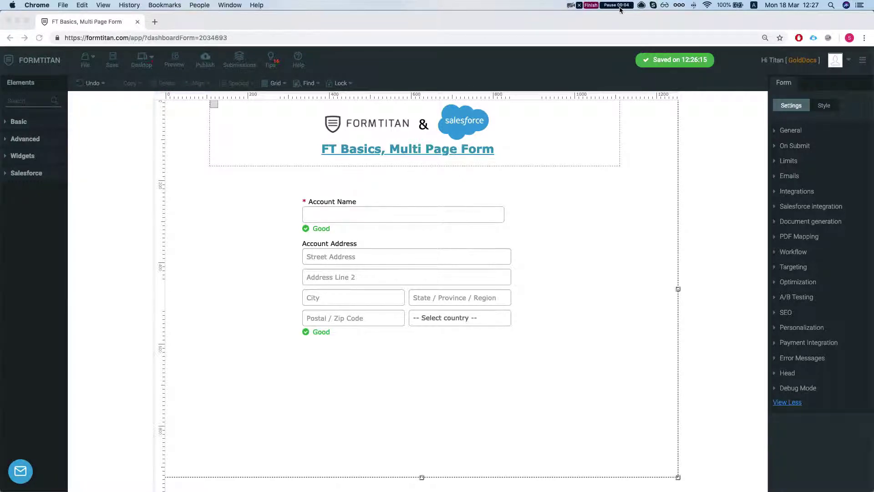
# Add a PageBreak from the 'page' element search and create a second page in its settings
pyautogui.click(25, 101)
pyautogui.write('page')
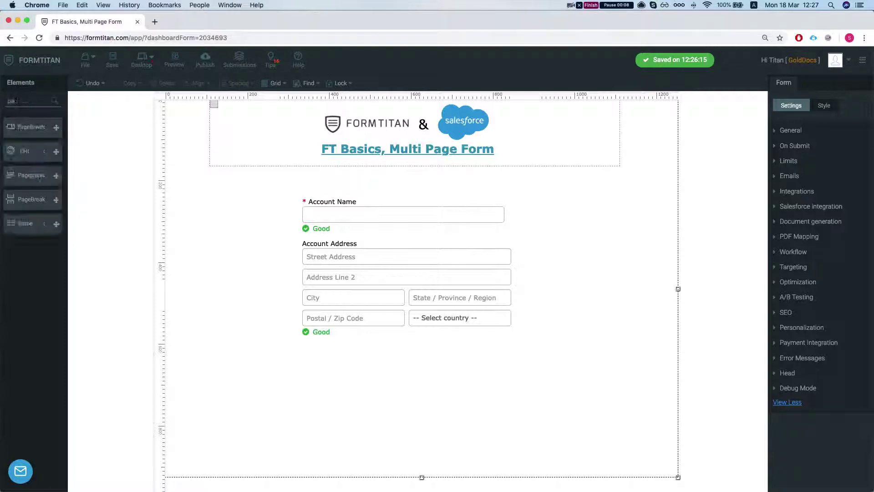
pyautogui.click(18, 133)
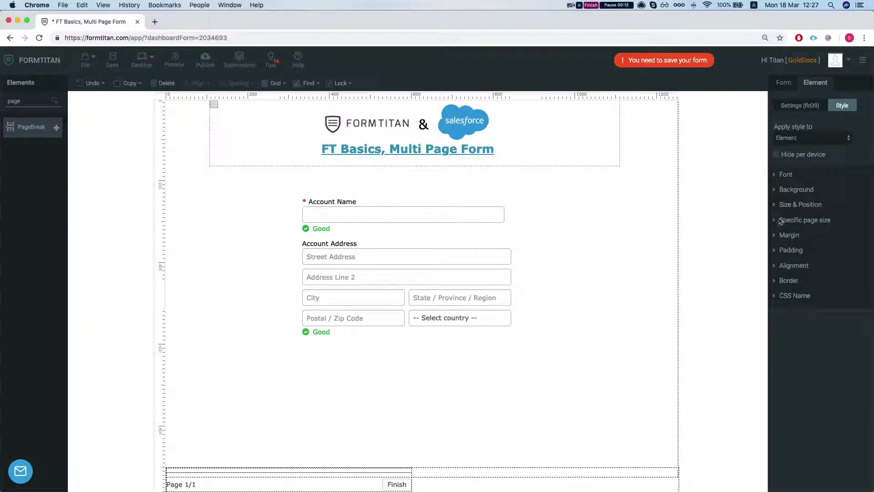
pyautogui.click(802, 108)
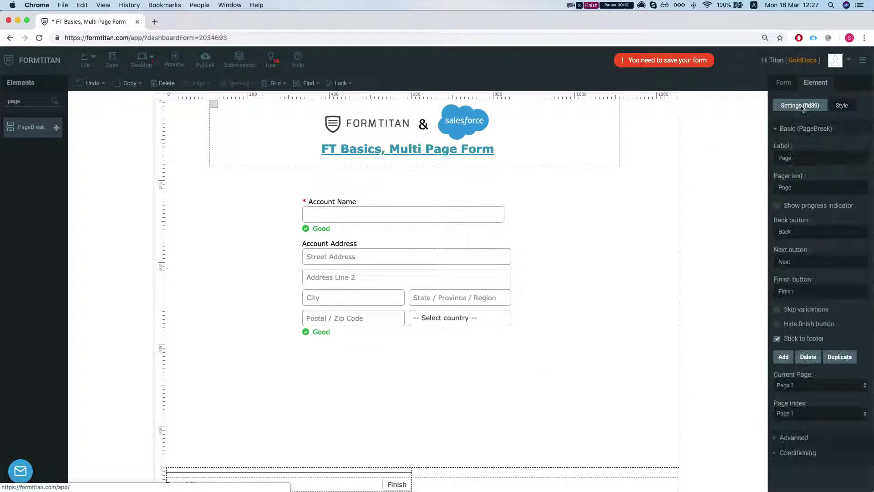
pyautogui.click(784, 357)
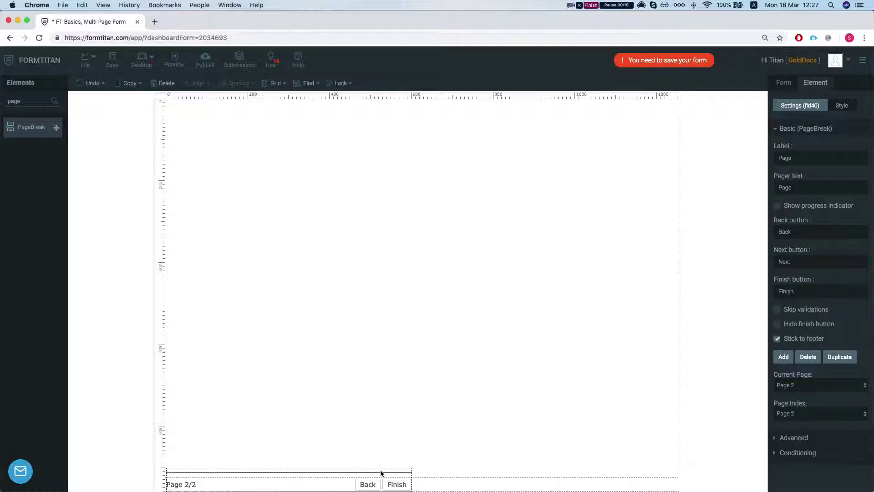
# Paste a copy of page 1's logo-and-title header at the top of page 2
pyautogui.click(367, 484)
pyautogui.click(579, 127)
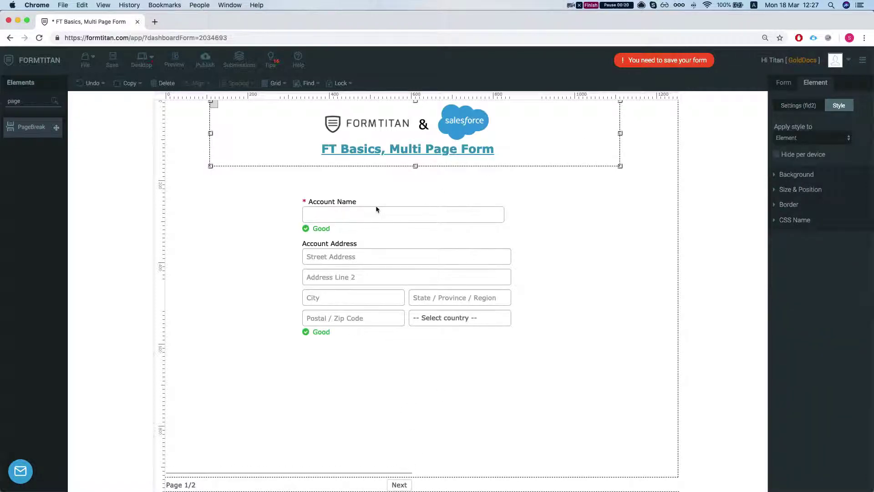
pyautogui.click(399, 484)
pyautogui.press('super+v')
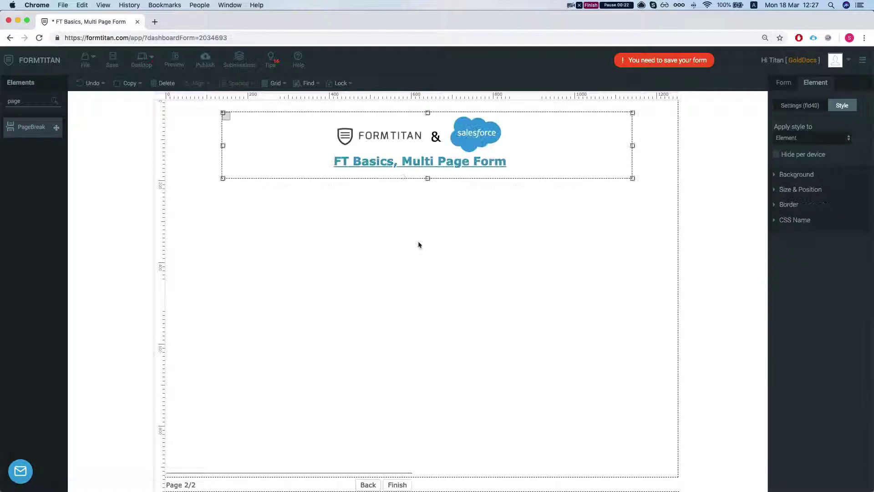
pyautogui.moveTo(525, 152); pyautogui.dragTo(534, 148)
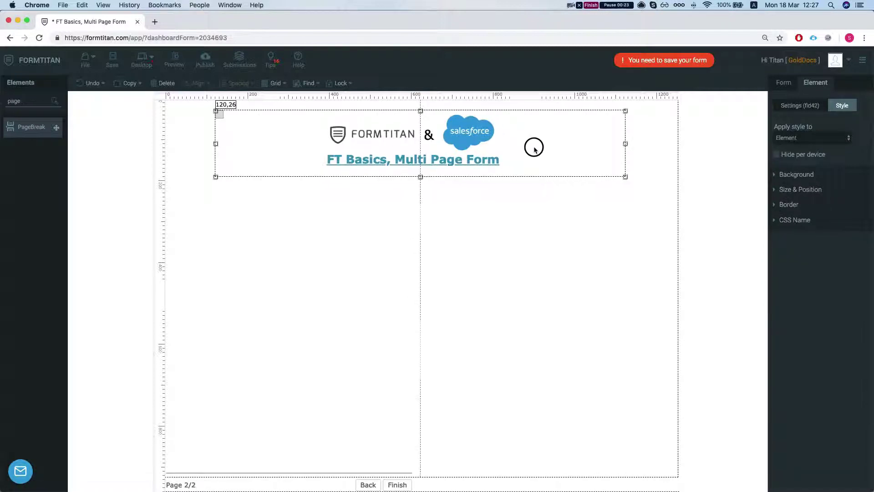
# Add a Textbox to page 2 labelled First Name
pyautogui.click(519, 269)
pyautogui.doubleClick(23, 99)
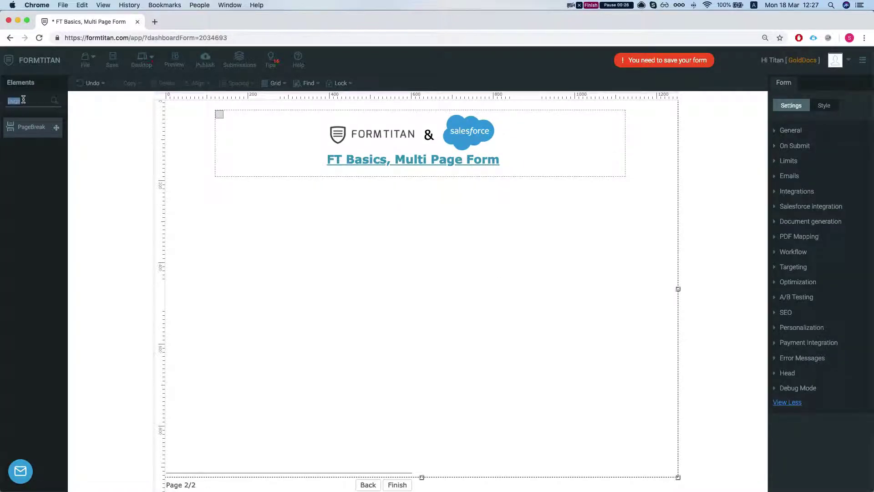
pyautogui.press('BackSpace')
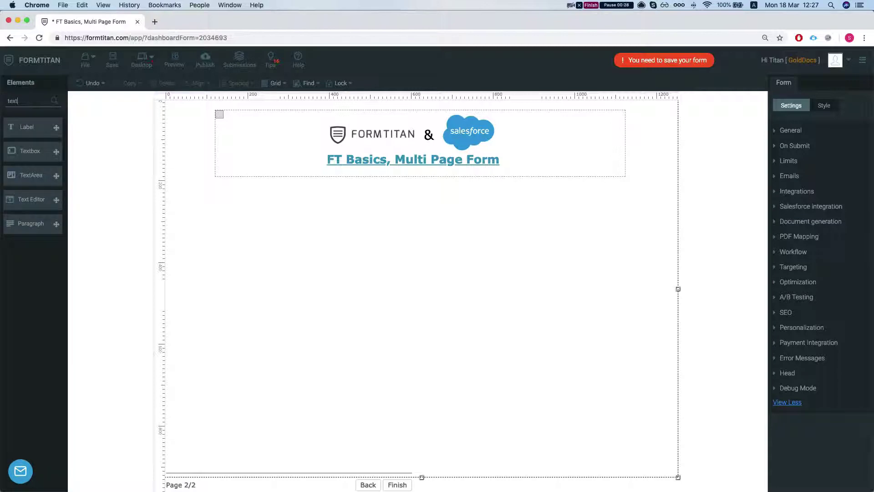
pyautogui.moveTo(30, 151); pyautogui.dragTo(302, 217)
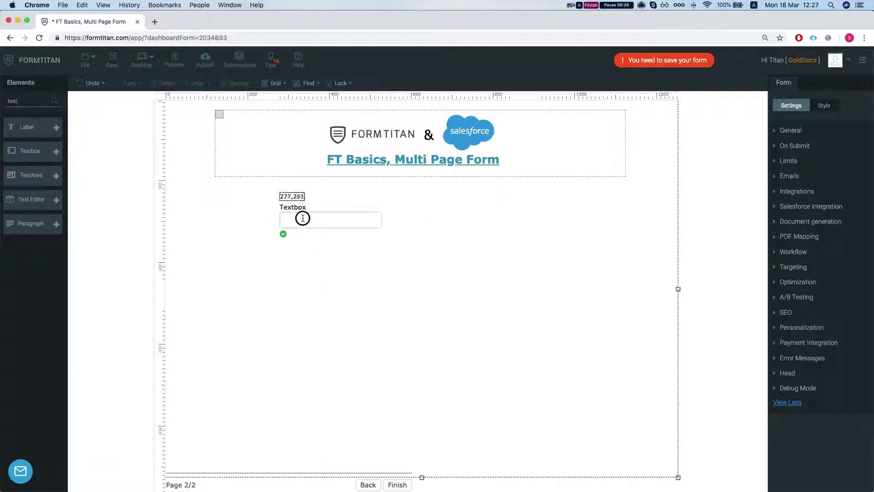
pyautogui.doubleClick(281, 204)
pyautogui.write('First Name')
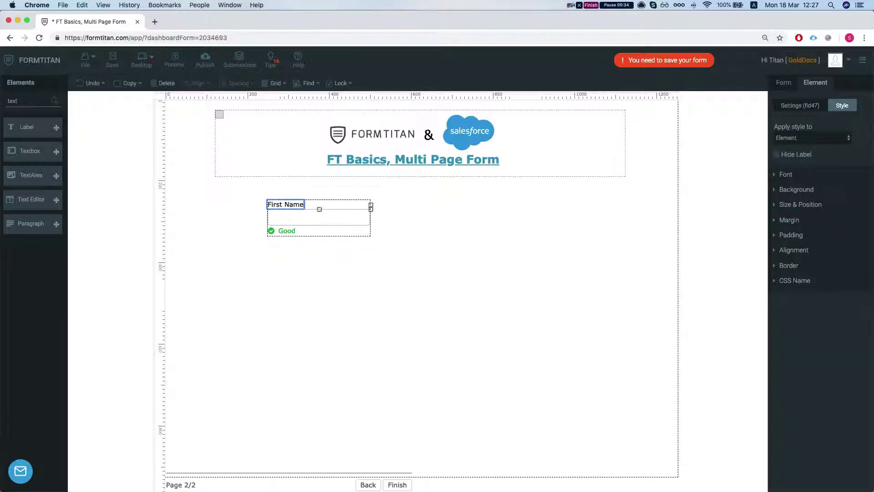
pyautogui.click(289, 219)
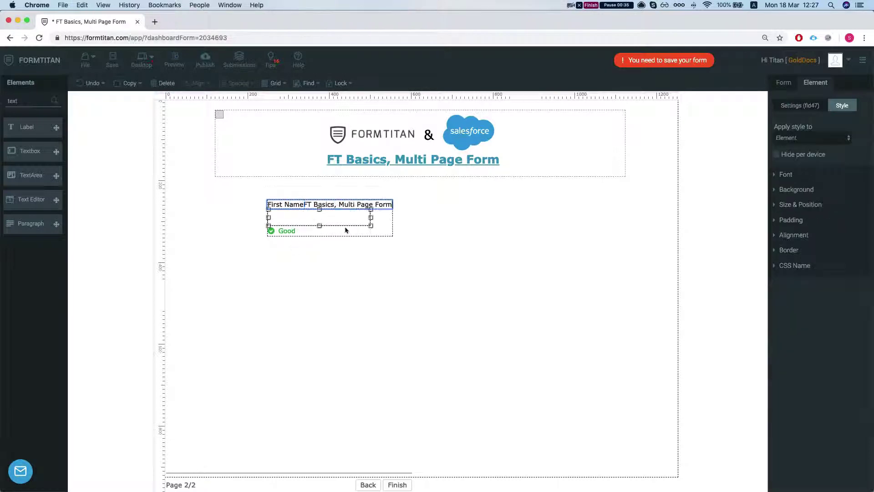
pyautogui.click(364, 242)
# Duplicate the First Name field below it and relabel the copy Last Name
pyautogui.click(326, 223)
pyautogui.press('super+c')
pyautogui.press('super+v')
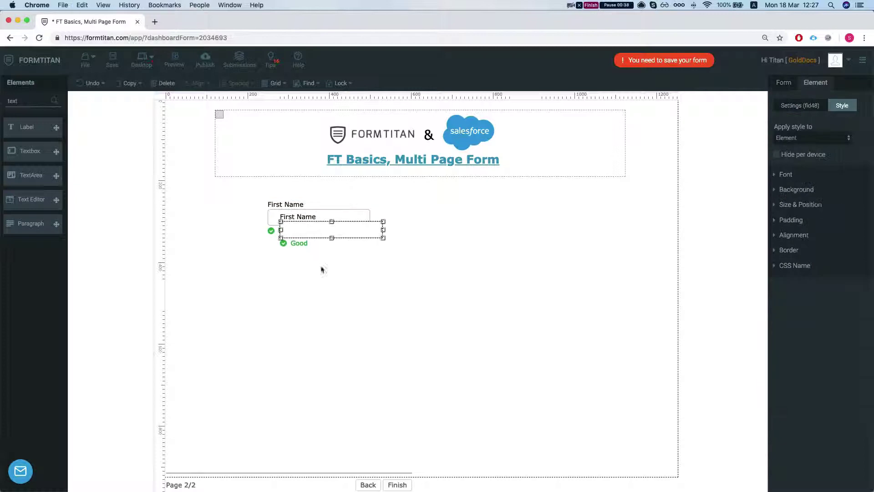
pyautogui.moveTo(324, 267); pyautogui.dragTo(310, 268)
pyautogui.doubleClick(280, 240)
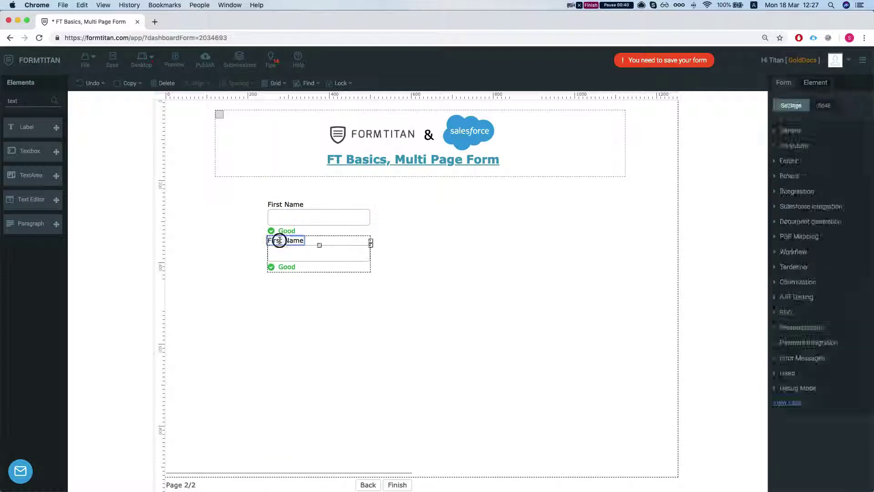
pyautogui.click(276, 239)
pyautogui.click(280, 241)
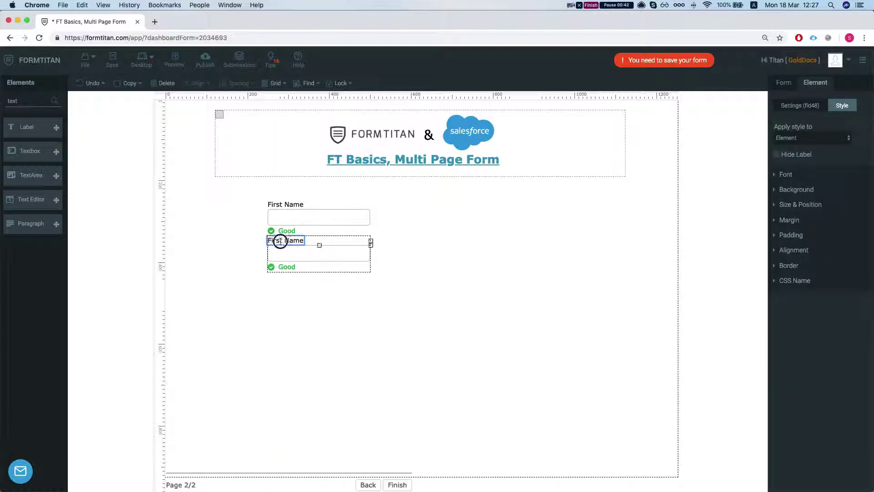
pyautogui.press('BackSpace')
pyautogui.press('BackSpace')
pyautogui.click(364, 321)
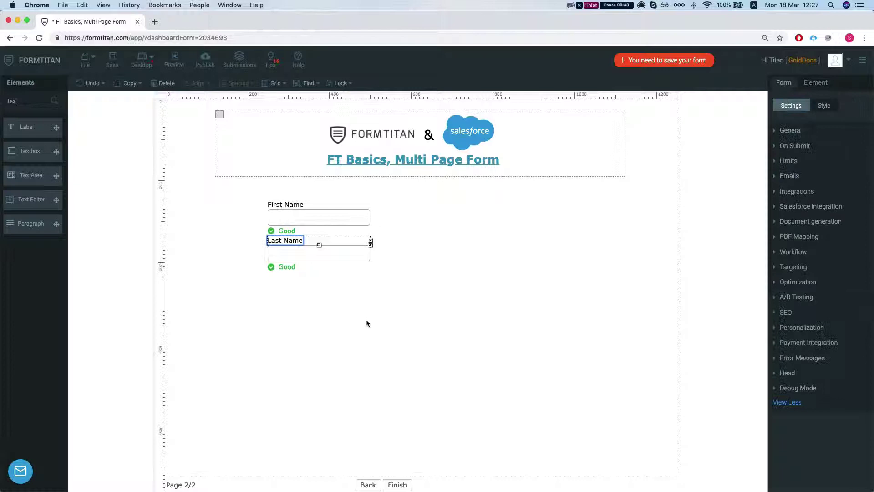
# Place an Email field below Last Name on page 2
pyautogui.click(368, 484)
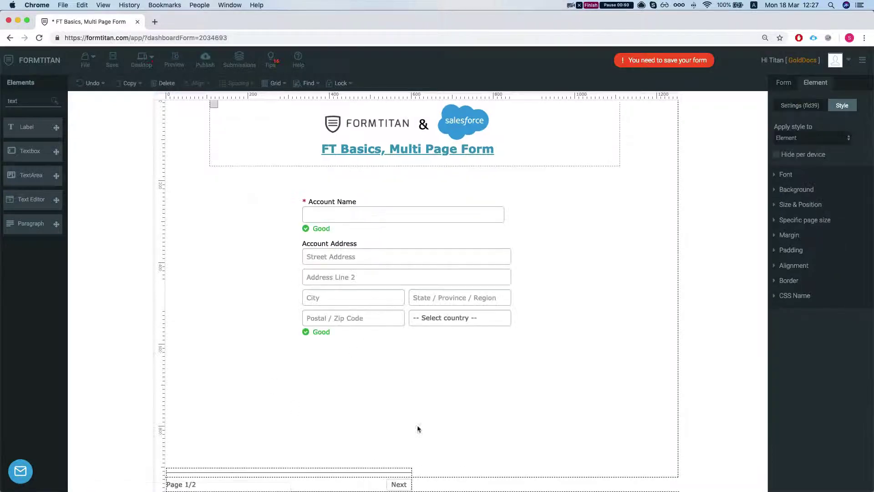
pyautogui.click(398, 482)
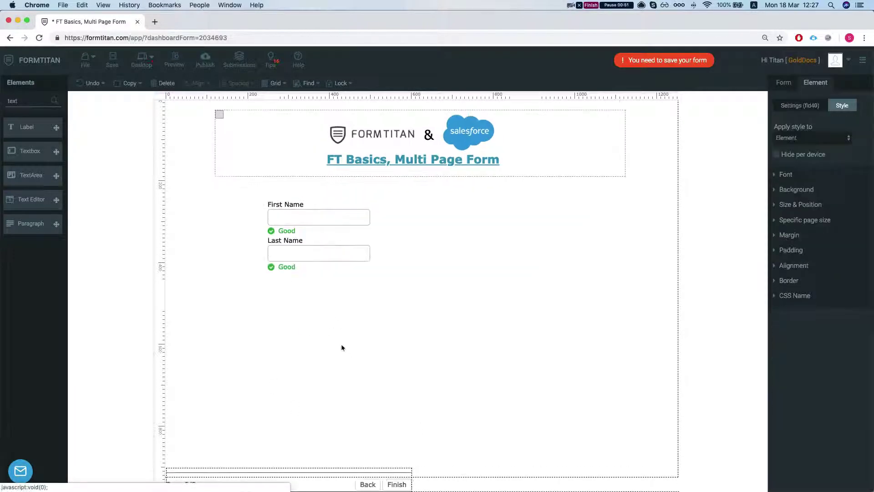
pyautogui.doubleClick(23, 103)
pyautogui.write('email')
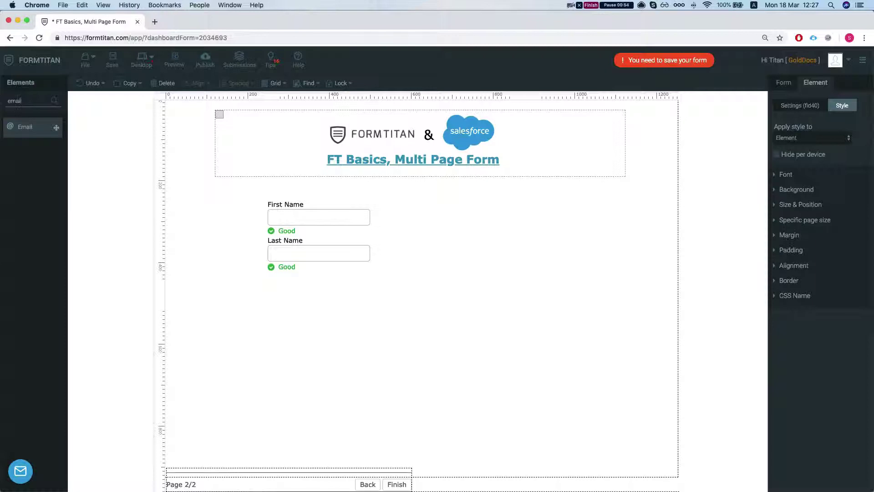
pyautogui.moveTo(20, 121); pyautogui.dragTo(292, 283)
pyautogui.click(401, 271)
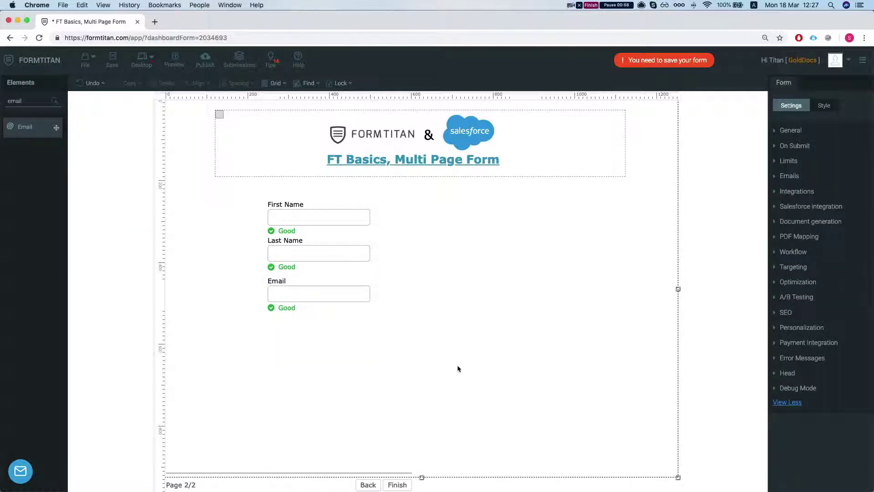
# Check Hide per device in the Style settings of page 1's PageBreak navigation footer
pyautogui.click(369, 484)
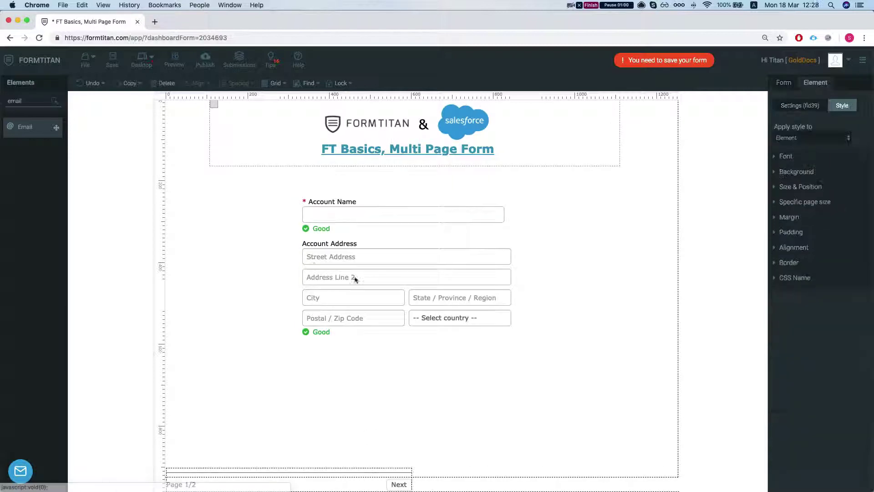
pyautogui.click(235, 329)
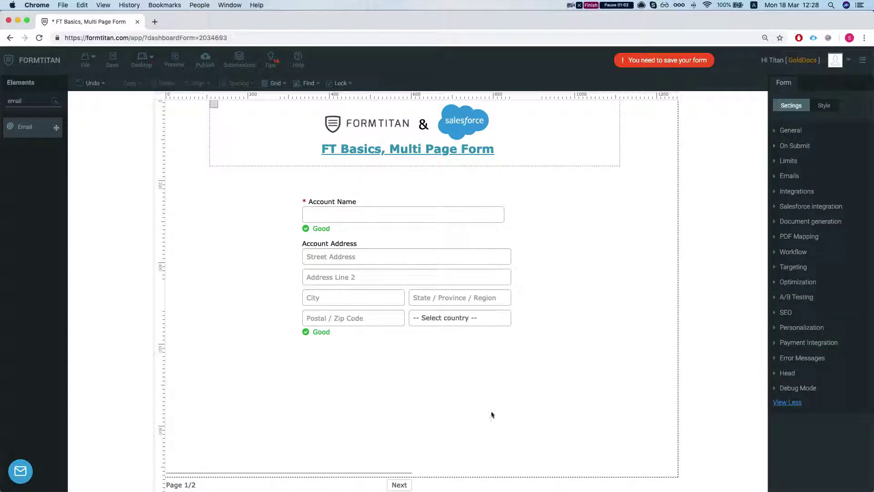
pyautogui.click(275, 477)
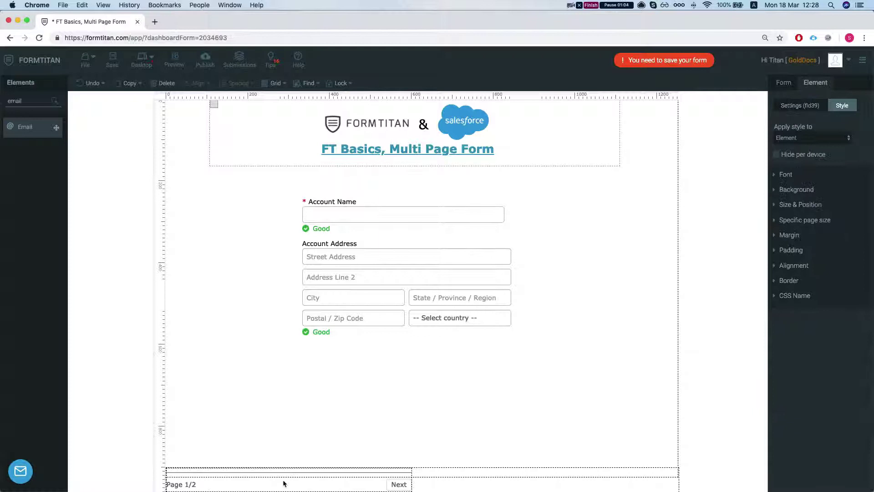
pyautogui.click(807, 110)
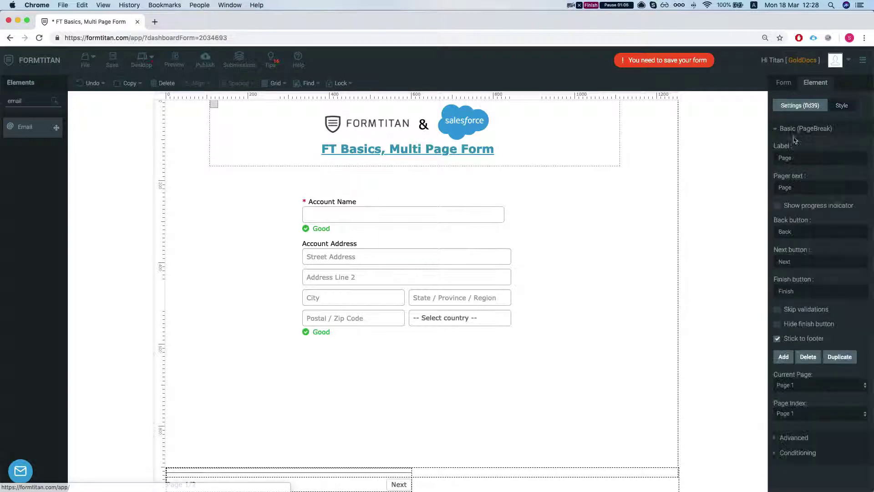
pyautogui.click(842, 105)
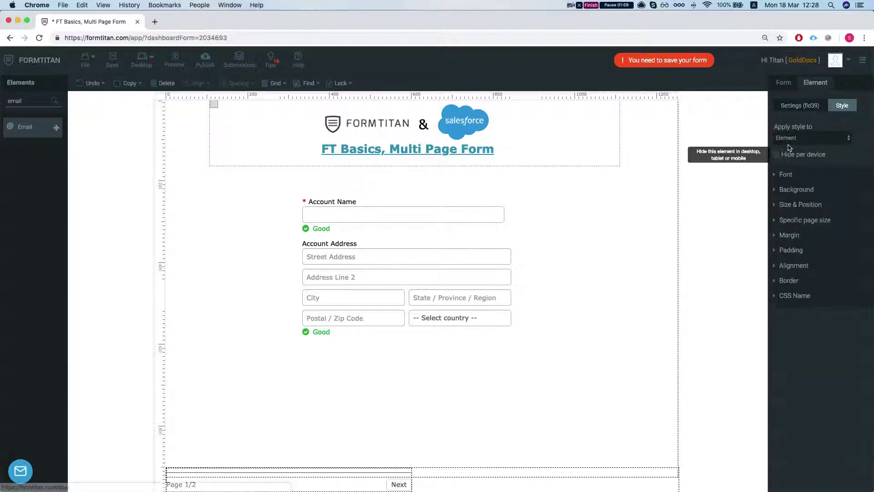
pyautogui.click(777, 154)
pyautogui.click(537, 312)
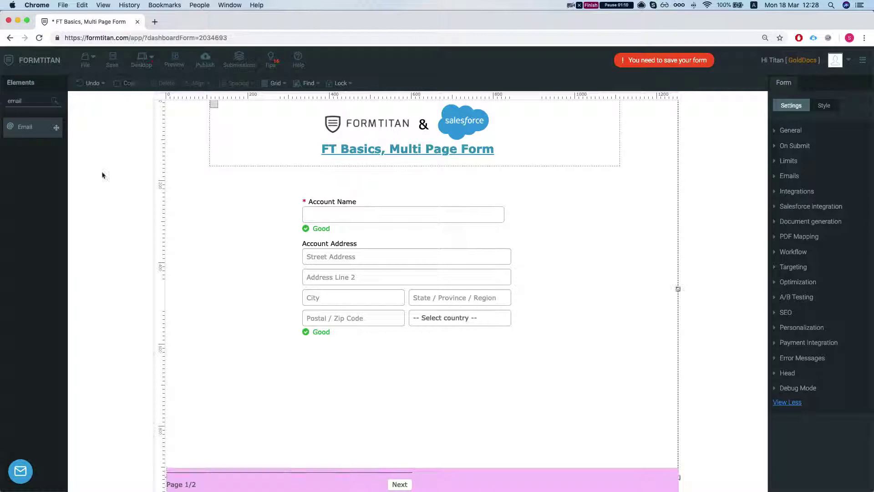
pyautogui.doubleClick(33, 101)
# Place a Button below the address fields on page 1 and relabel it Next Page
pyautogui.write('bu')
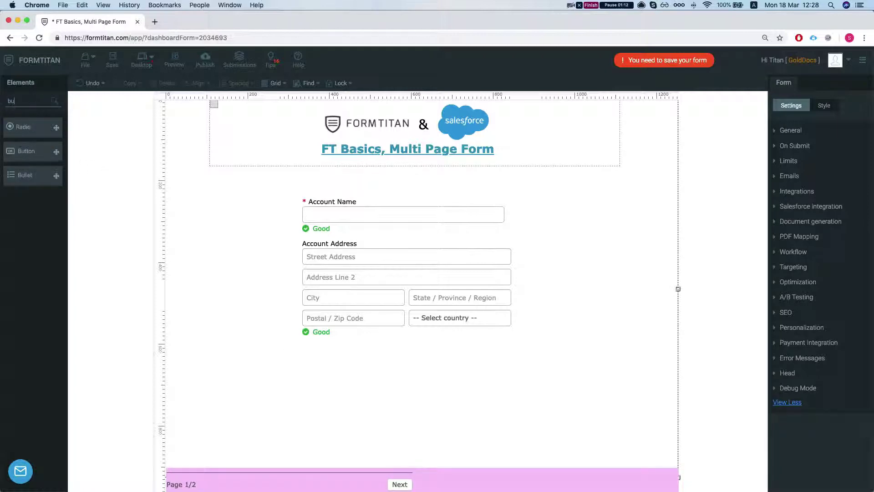
pyautogui.moveTo(56, 151); pyautogui.dragTo(289, 390)
pyautogui.click(289, 391)
pyautogui.doubleClick(314, 384)
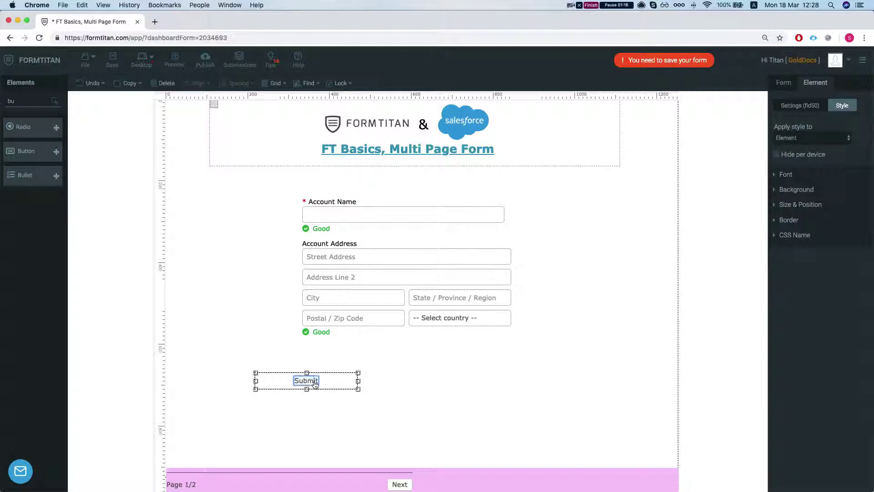
pyautogui.write('Next Pa')
pyautogui.press('BackSpace')
pyautogui.write('age')
# Set the Next Page button type to Go Next and move it slightly lower
pyautogui.click(799, 105)
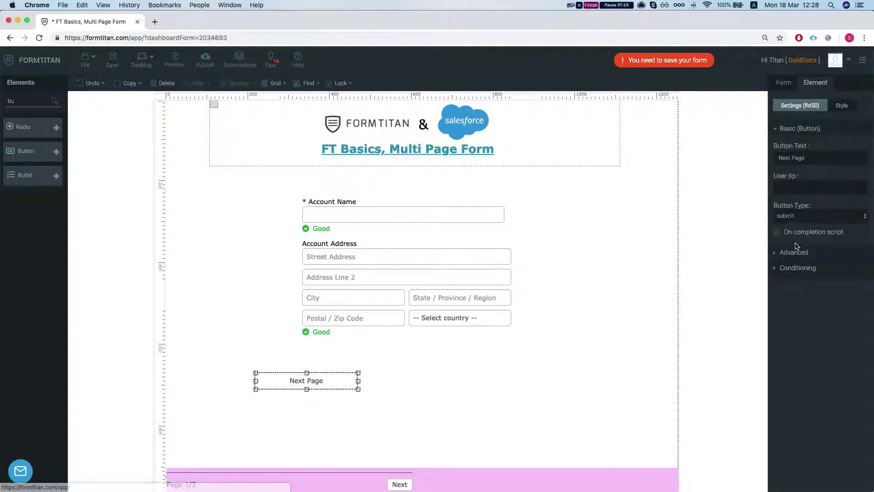
pyautogui.click(797, 216)
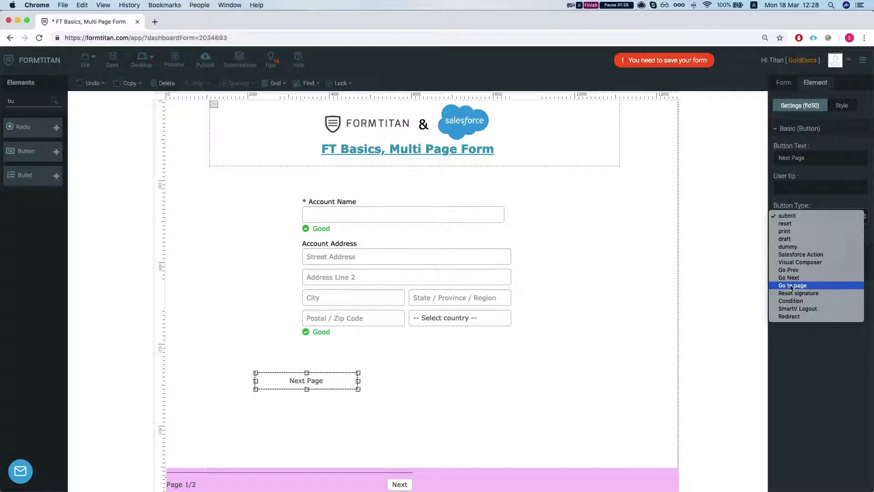
pyautogui.click(793, 278)
pyautogui.click(479, 365)
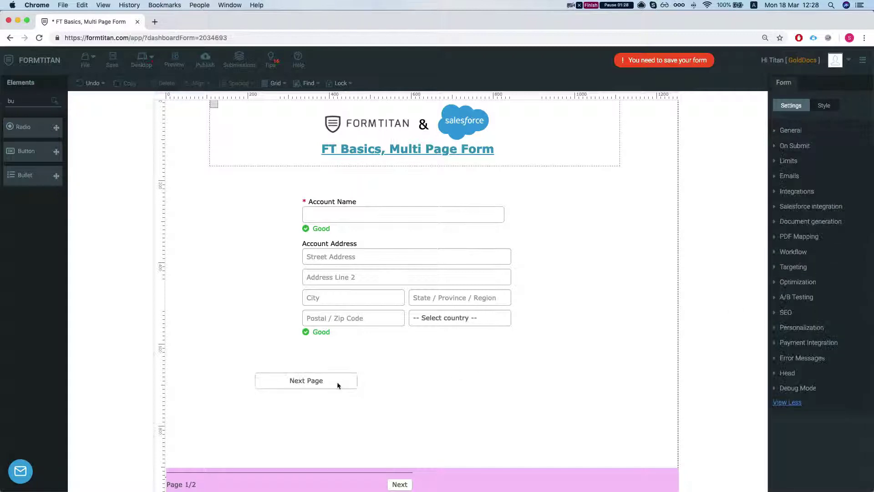
pyautogui.moveTo(338, 385); pyautogui.dragTo(331, 398)
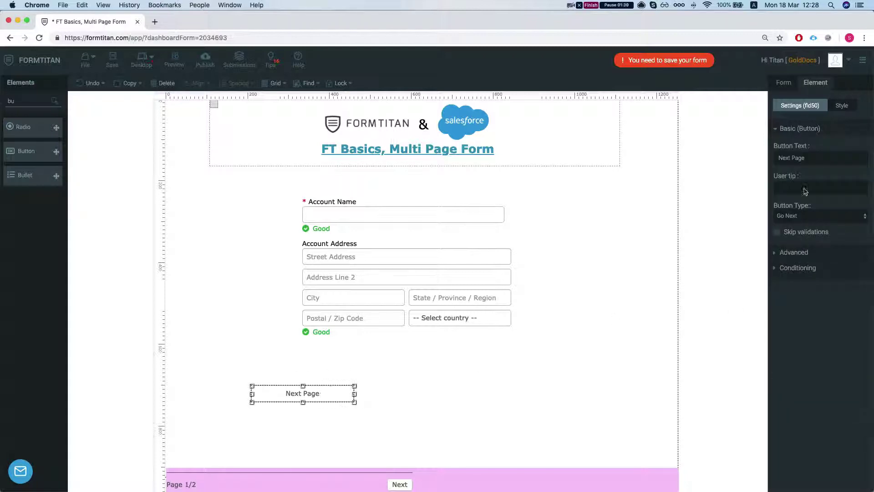
# Give the Next Page button a pink rgba(240,164,164,1) background, then view page 2
pyautogui.click(836, 109)
pyautogui.click(794, 190)
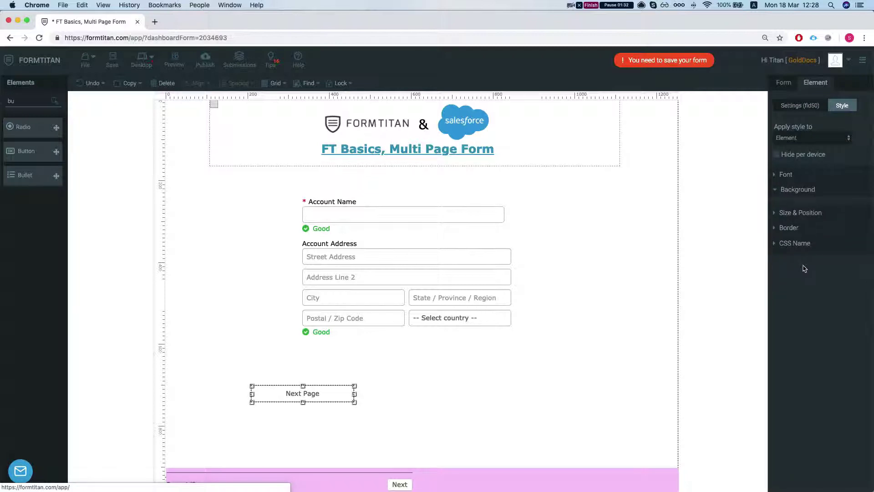
pyautogui.moveTo(788, 261)
pyautogui.mouseDown()
pyautogui.moveTo(780, 255)
pyautogui.moveTo(791, 254)
pyautogui.moveTo(787, 259)
pyautogui.moveTo(787, 244)
pyautogui.mouseUp()
pyautogui.click(620, 306)
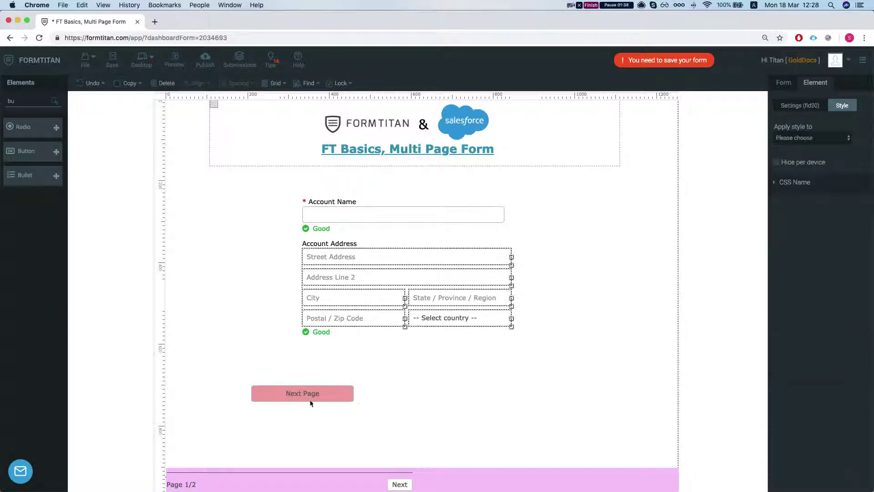
pyautogui.click(306, 397)
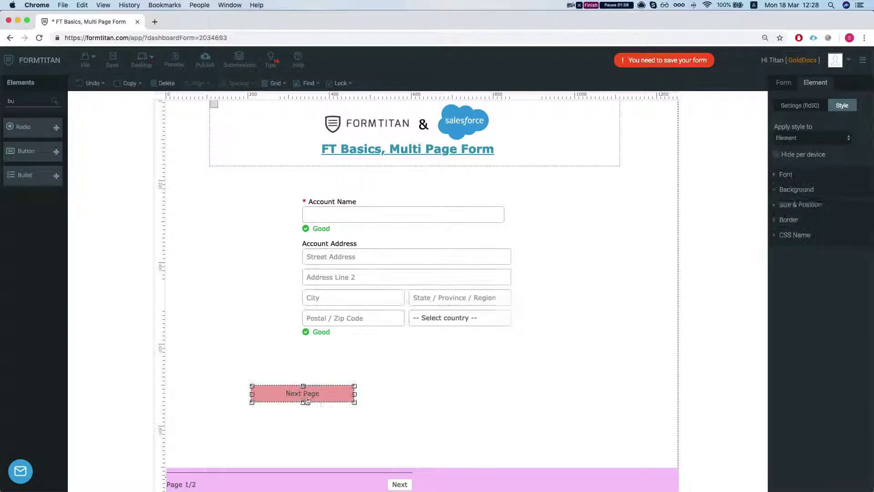
pyautogui.click(400, 484)
# Paste the copied Next Page button onto page 2 below the Email field
pyautogui.click(313, 324)
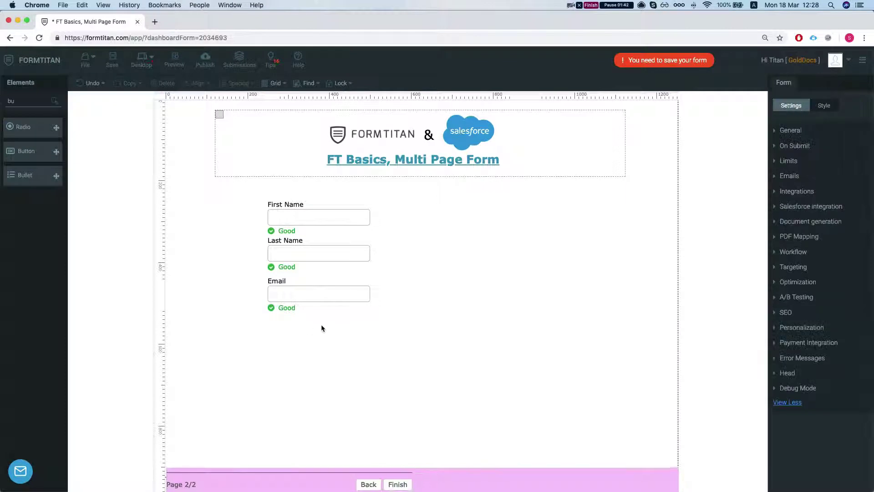
pyautogui.hotkey('ctrl', 'v')
pyautogui.doubleClick(315, 405)
pyautogui.click(348, 404)
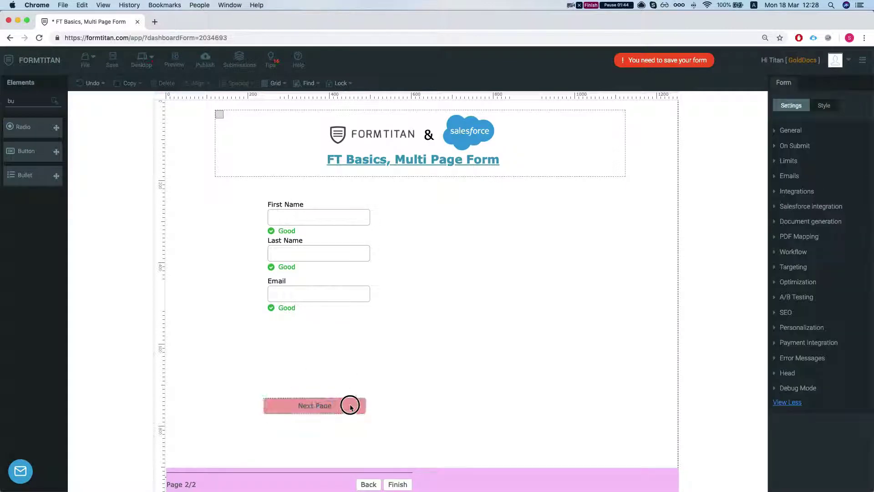
pyautogui.moveTo(347, 404); pyautogui.dragTo(339, 385)
# Relabel the pasted button Prev Page
pyautogui.click(293, 380)
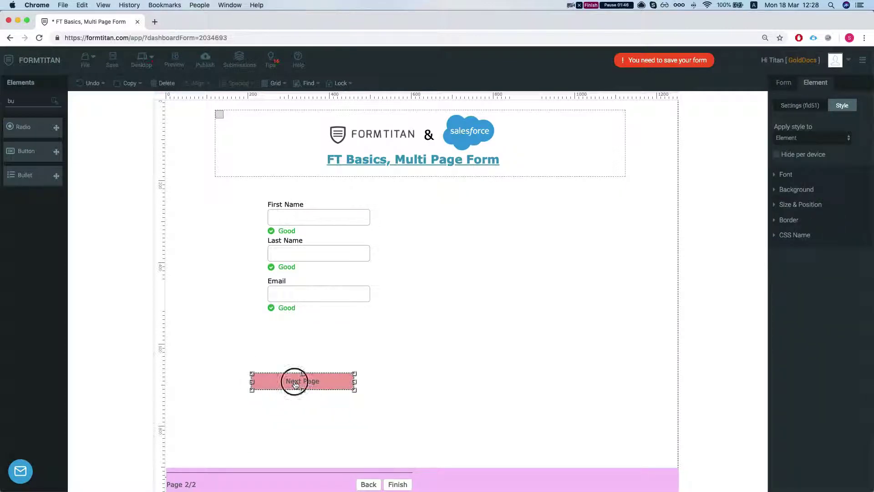
pyautogui.doubleClick(294, 381)
pyautogui.doubleClick(292, 381)
pyautogui.write('Prev')
pyautogui.click(442, 380)
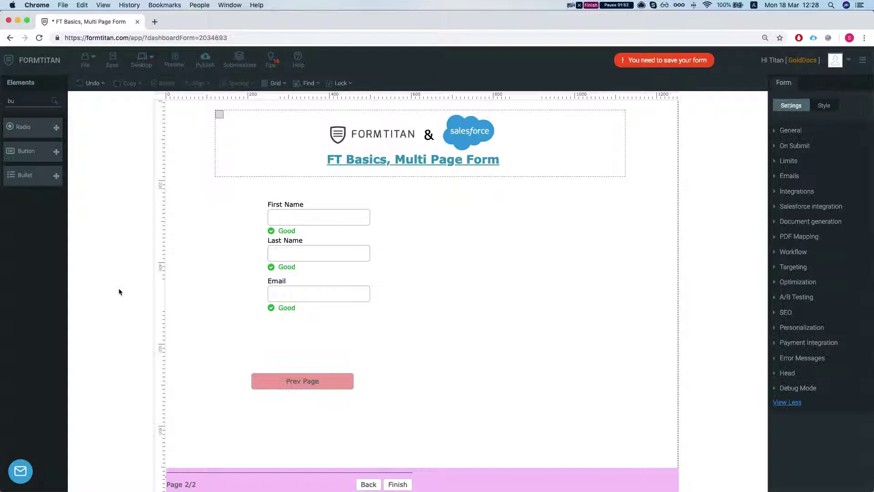
pyautogui.doubleClick(22, 104)
# Set the Prev Page button type to Go Prev
pyautogui.click(339, 386)
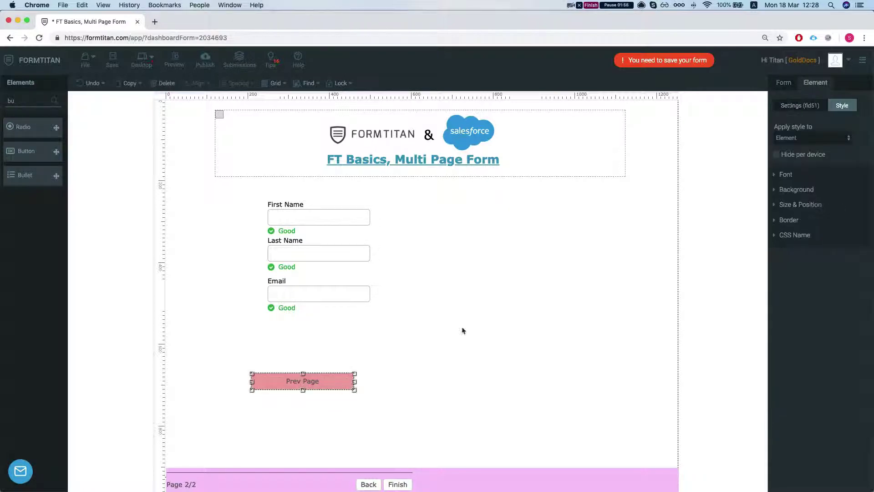
pyautogui.click(796, 105)
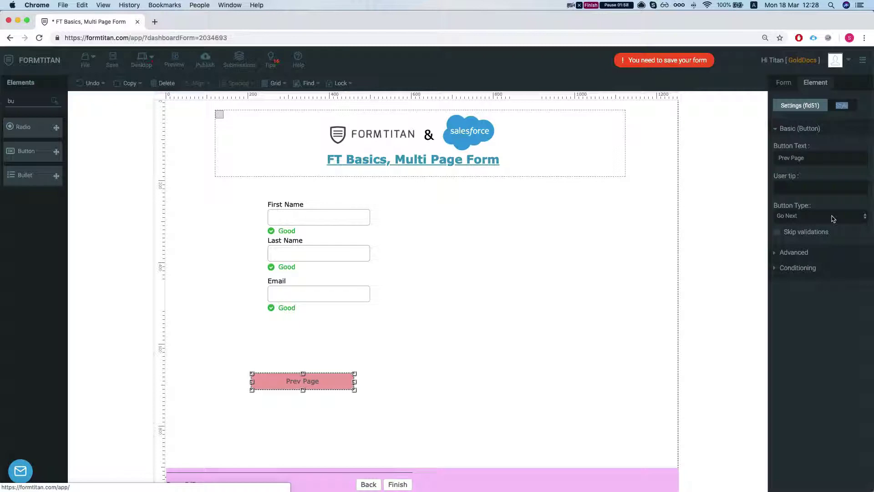
pyautogui.click(808, 217)
pyautogui.click(805, 205)
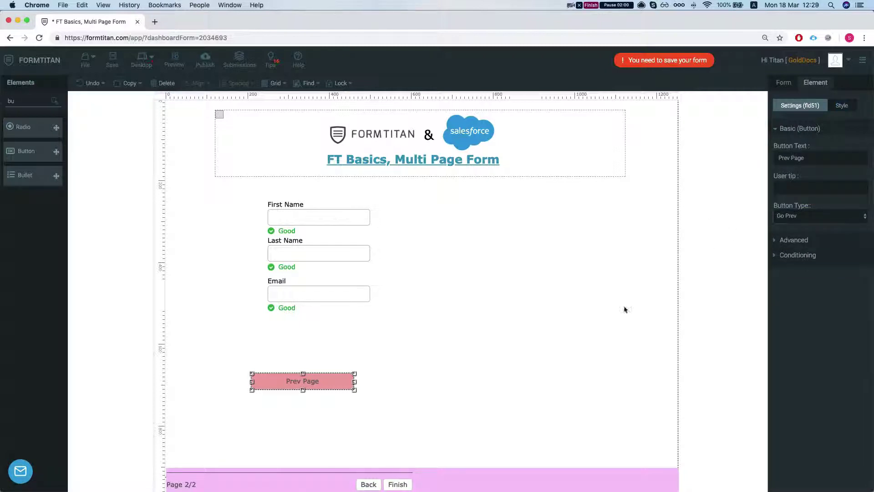
# Save the form, then add a widened Submit button beside Prev Page
pyautogui.click(529, 324)
pyautogui.press('super+s')
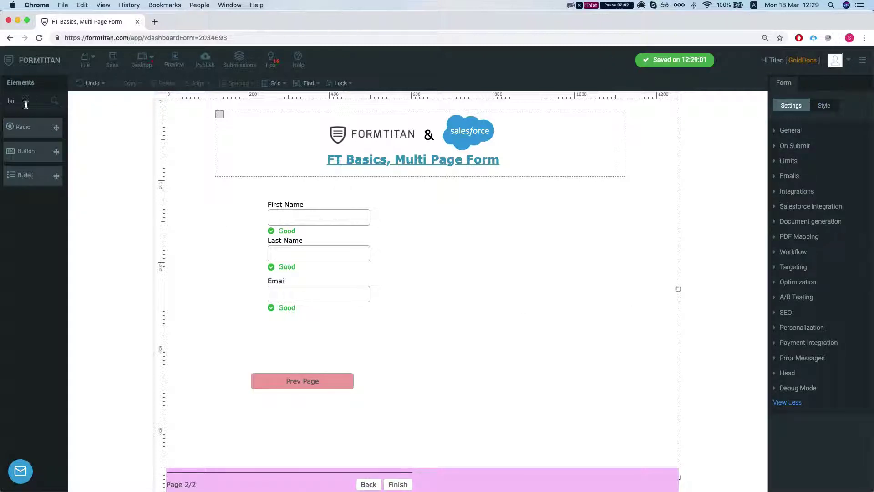
pyautogui.doubleClick(30, 101)
pyautogui.write('su')
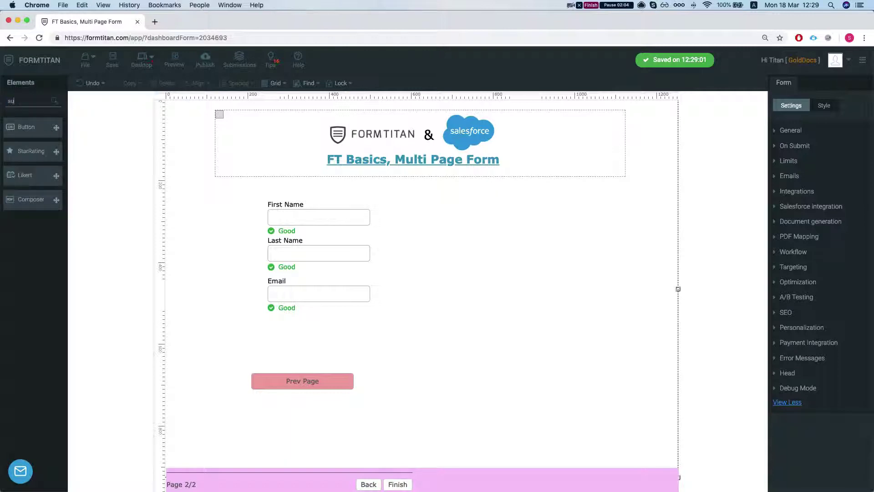
pyautogui.moveTo(27, 127); pyautogui.dragTo(423, 389)
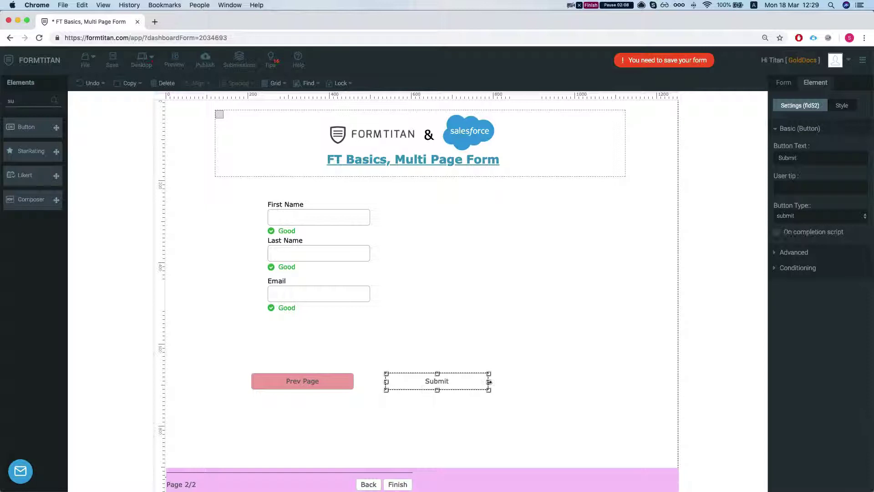
pyautogui.moveTo(489, 381); pyautogui.dragTo(500, 382)
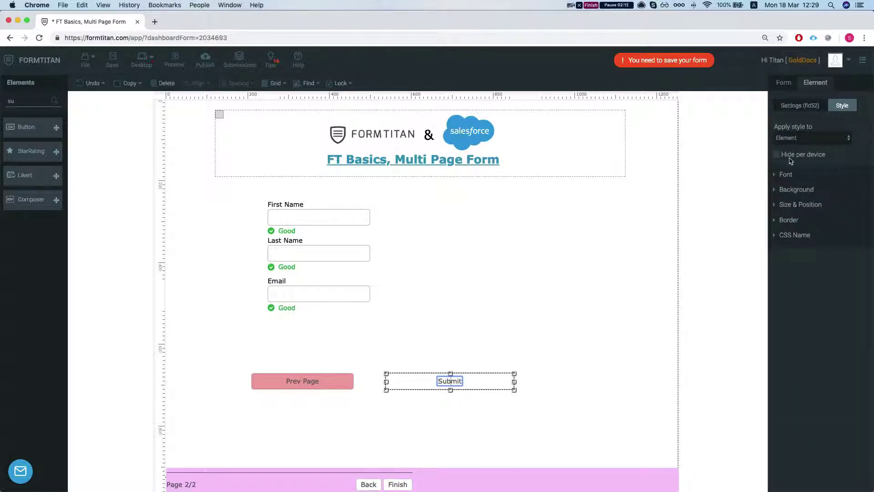
# Set the Submit button background to red #db4242, keeping its font white
pyautogui.click(797, 189)
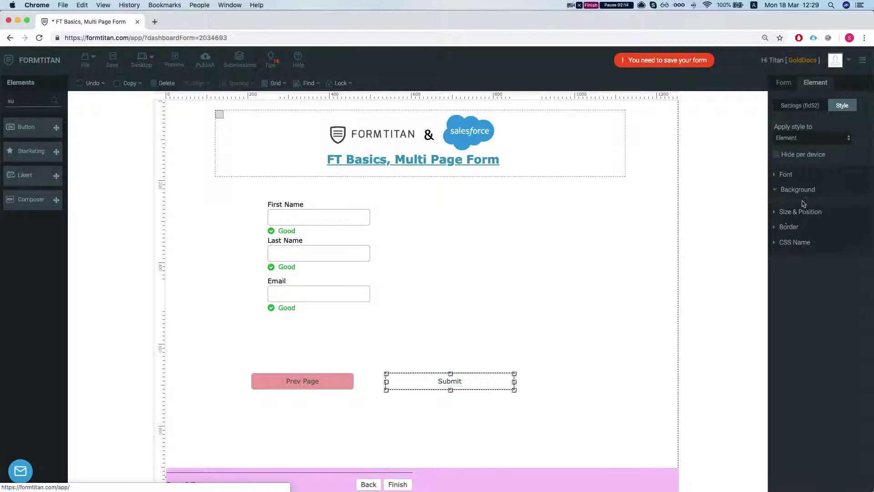
pyautogui.click(797, 251)
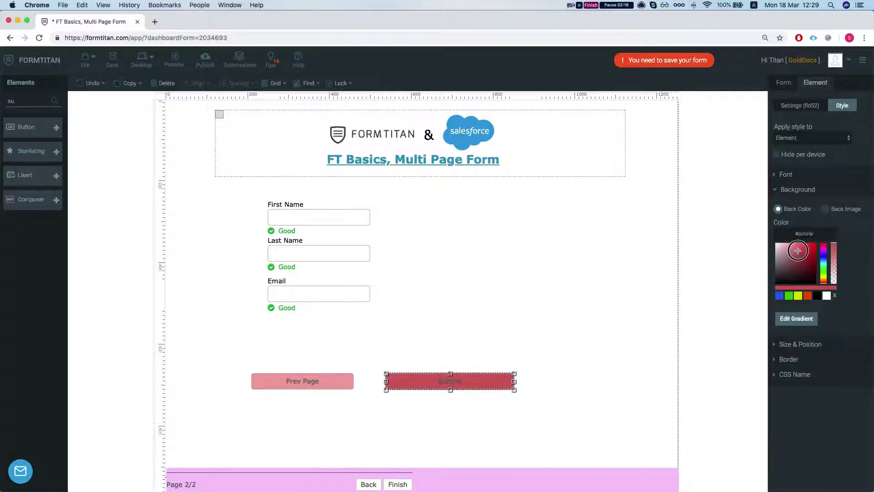
pyautogui.moveTo(798, 251); pyautogui.dragTo(803, 248)
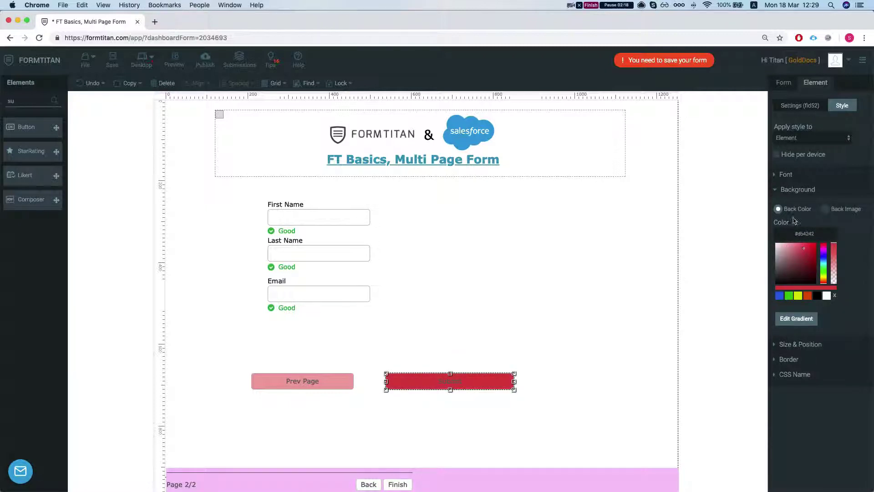
pyautogui.click(793, 179)
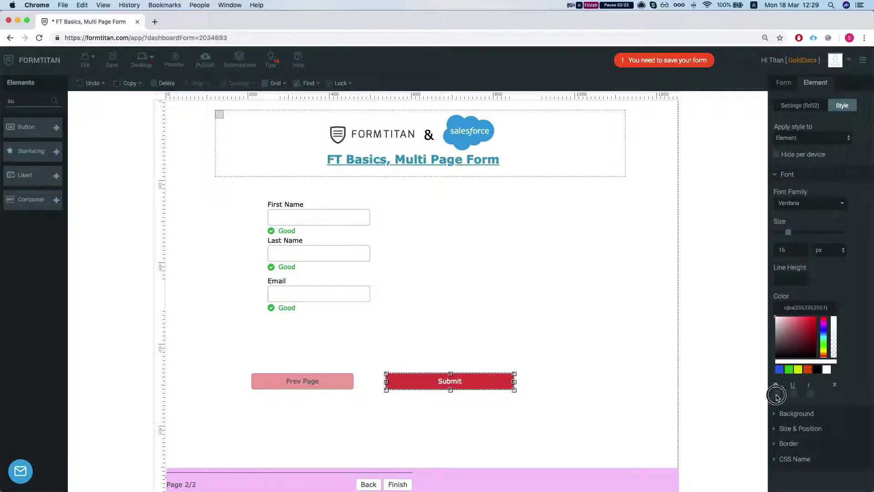
pyautogui.click(532, 336)
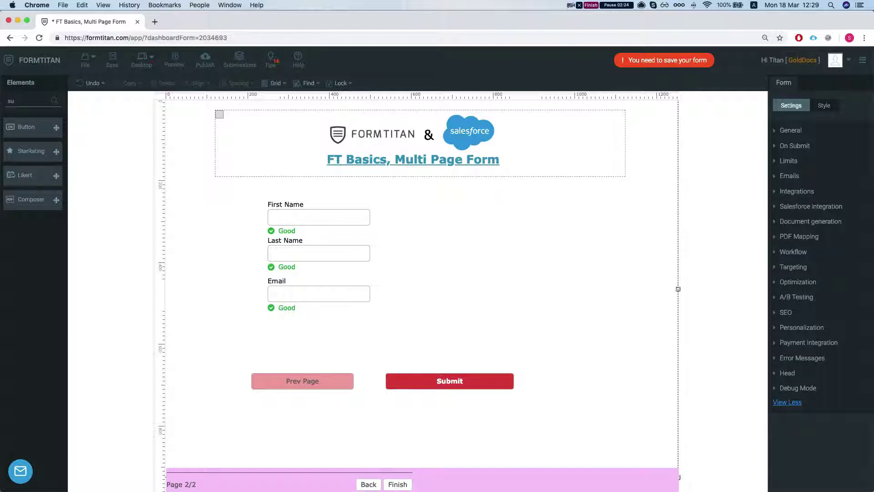
# Open the Salesforce integration section of the form settings
pyautogui.click(785, 131)
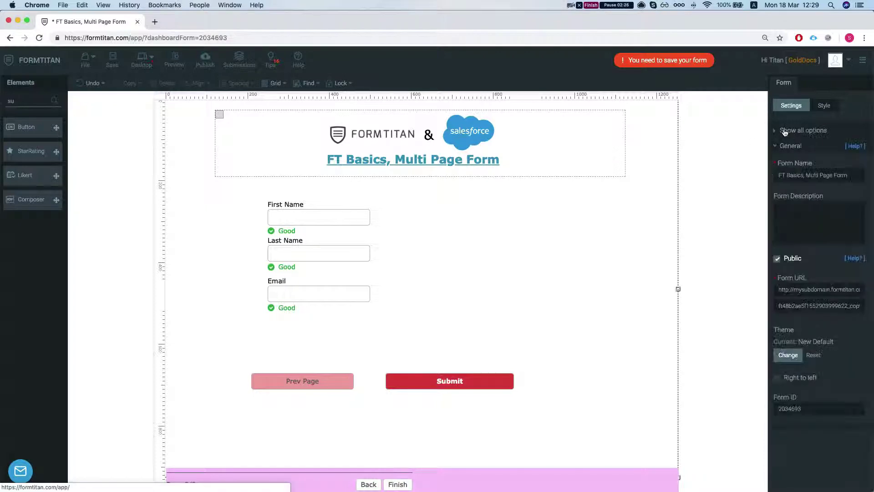
pyautogui.click(785, 131)
pyautogui.click(785, 131)
pyautogui.click(785, 131)
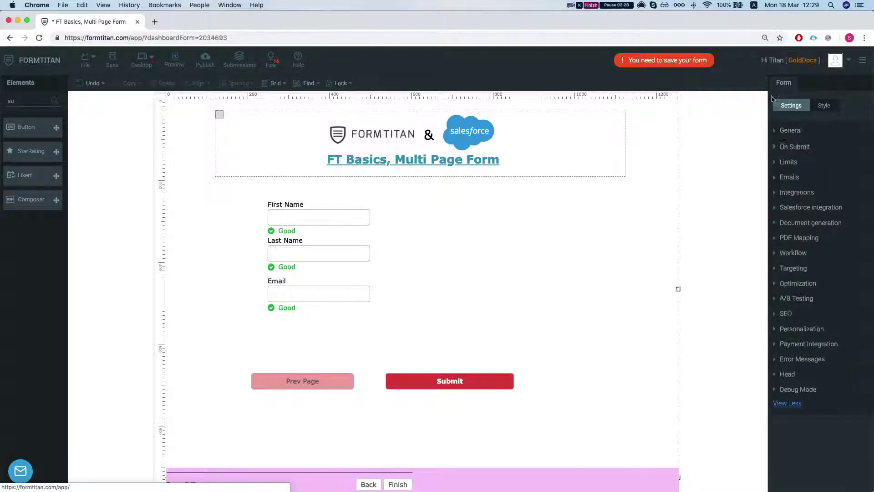
pyautogui.click(798, 207)
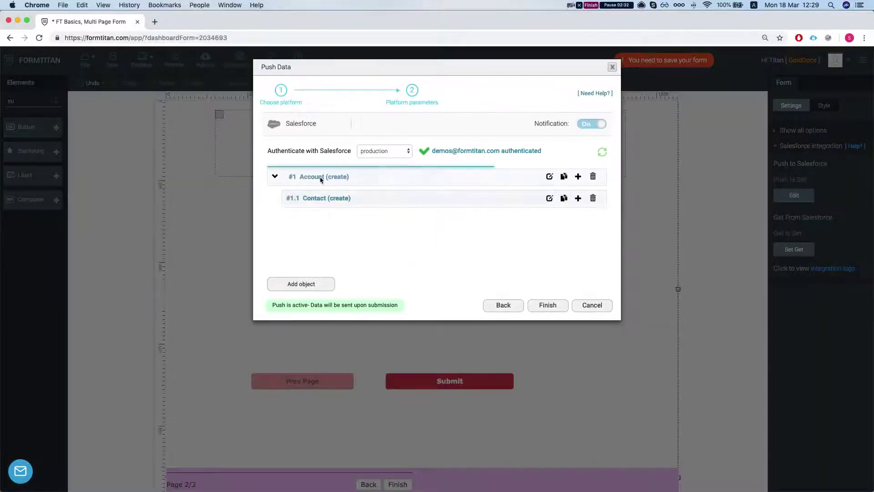
# Review the Account mapping filtered to mapped fields, apply it and close the Account settings
pyautogui.click(549, 176)
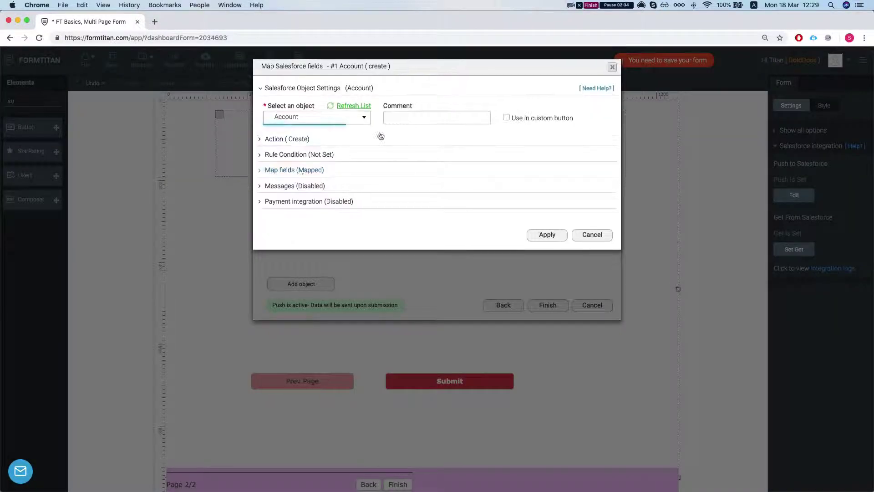
pyautogui.click(286, 170)
pyautogui.click(315, 223)
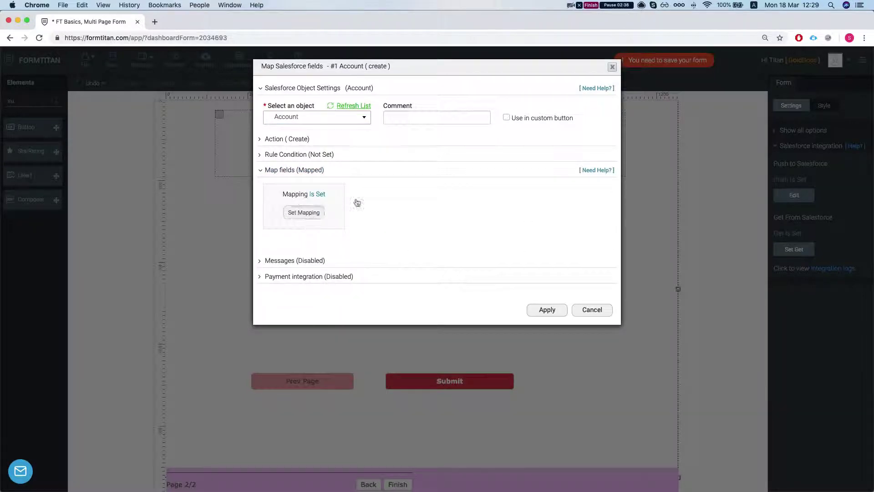
pyautogui.click(637, 112)
pyautogui.click(632, 135)
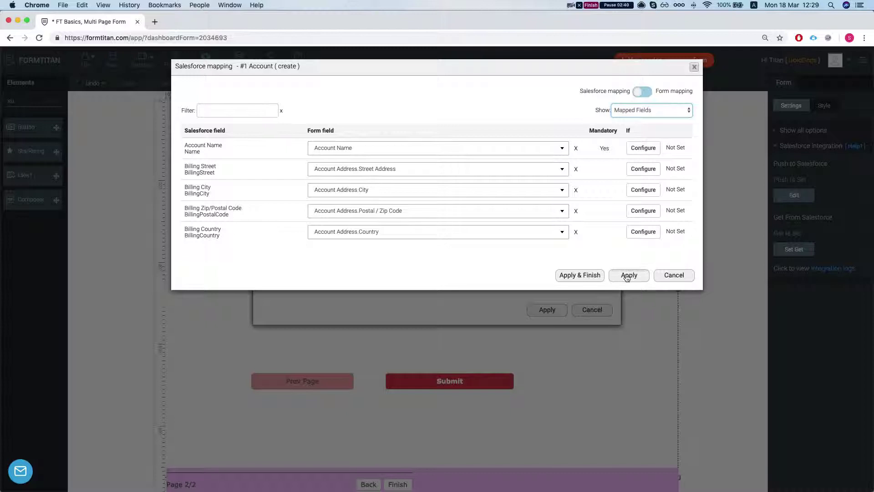
pyautogui.click(628, 276)
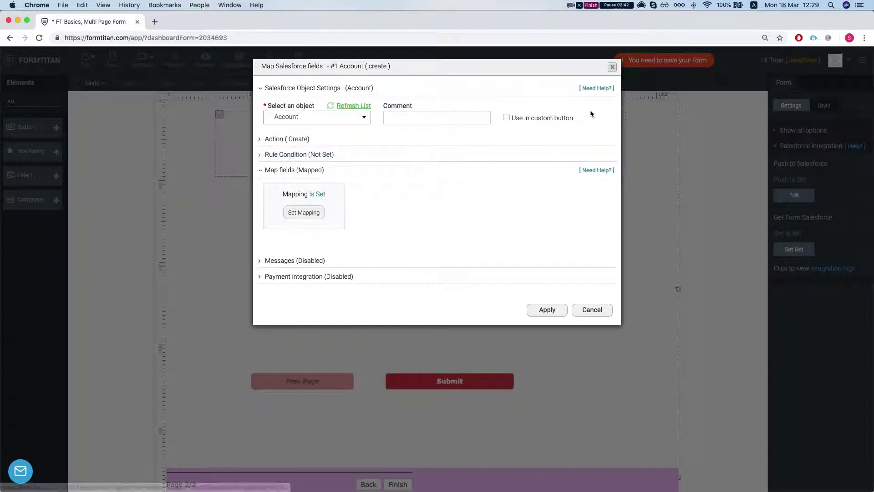
pyautogui.click(591, 308)
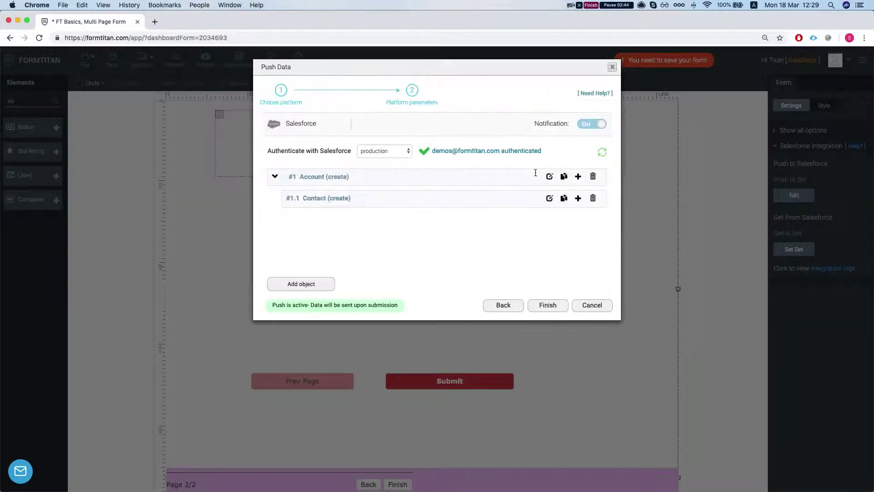
# Open the #1.1 Contact field mapping table showing only mapped fields
pyautogui.click(550, 199)
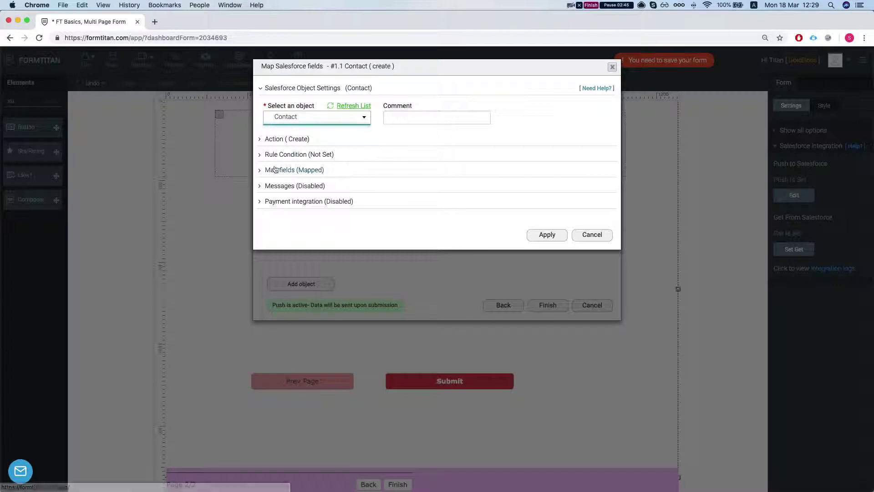
pyautogui.click(294, 170)
pyautogui.click(304, 213)
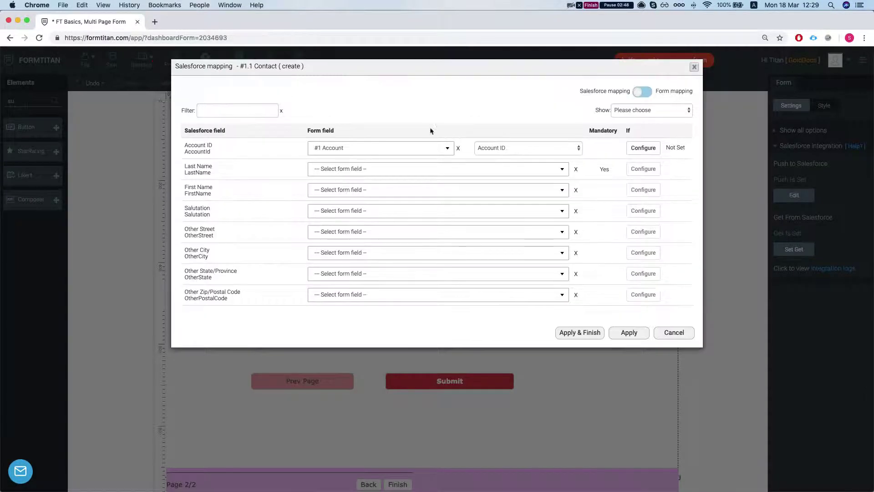
pyautogui.click(669, 109)
pyautogui.click(638, 137)
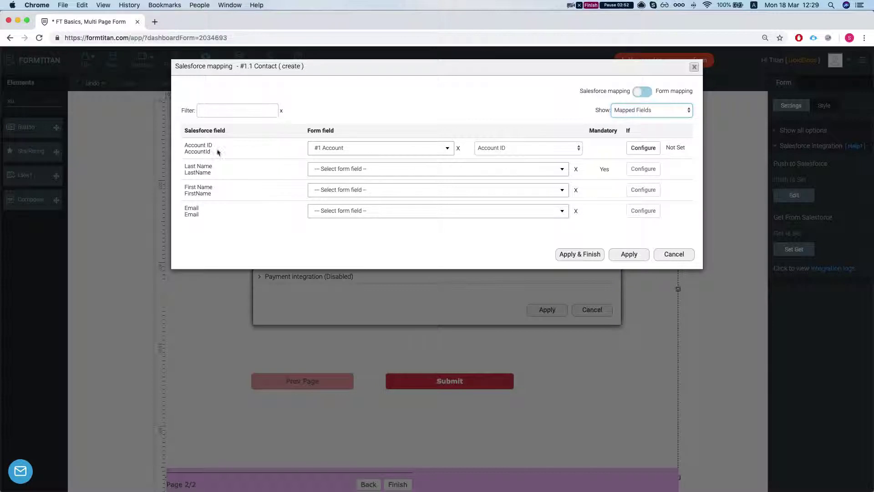
# Map Contact Last Name, First Name and Email to the matching form fields, then Apply & Finish
pyautogui.click(368, 170)
pyautogui.write('las')
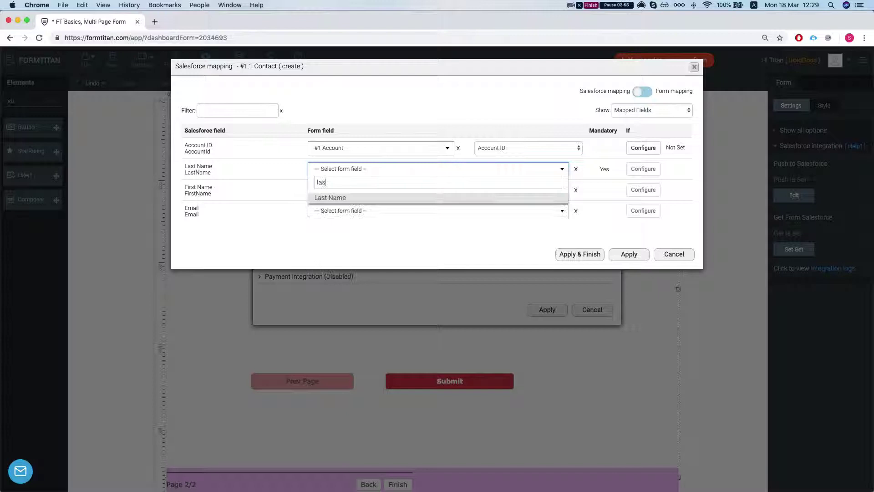
pyautogui.press('Return')
pyautogui.click(363, 196)
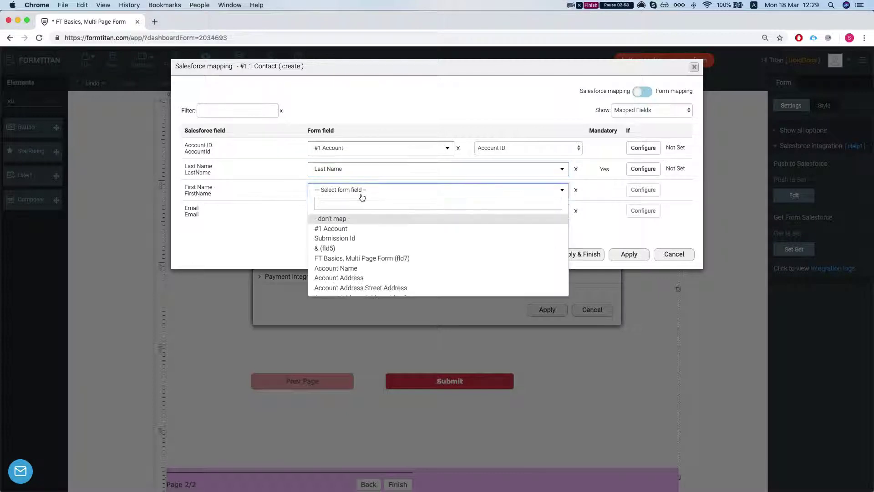
pyautogui.write('first')
pyautogui.press('Return')
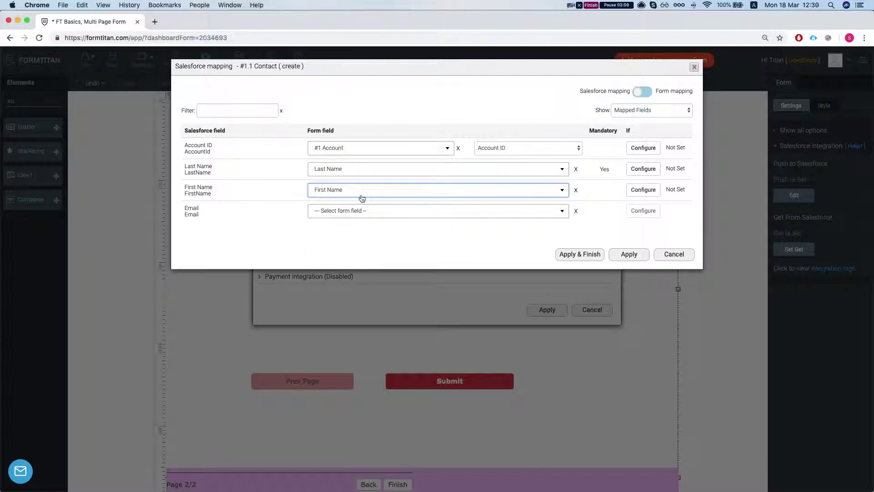
pyautogui.click(373, 211)
pyautogui.write('ema')
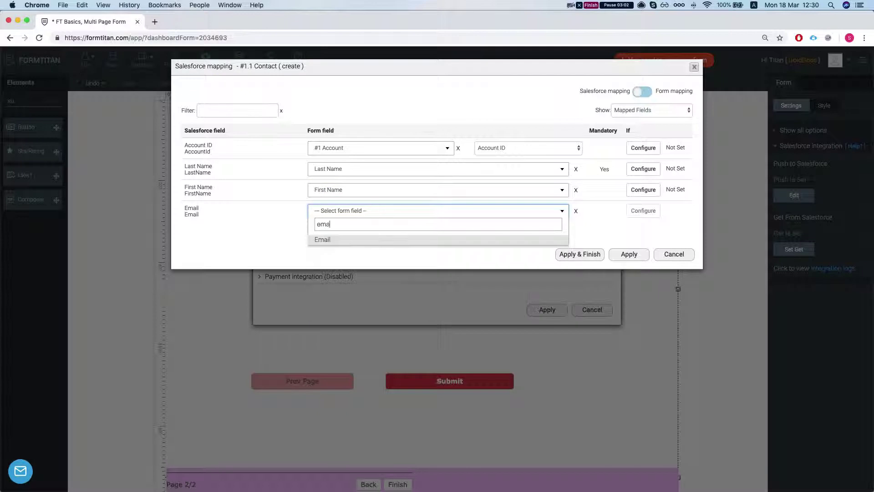
pyautogui.write('i')
pyautogui.press('Return')
pyautogui.click(559, 255)
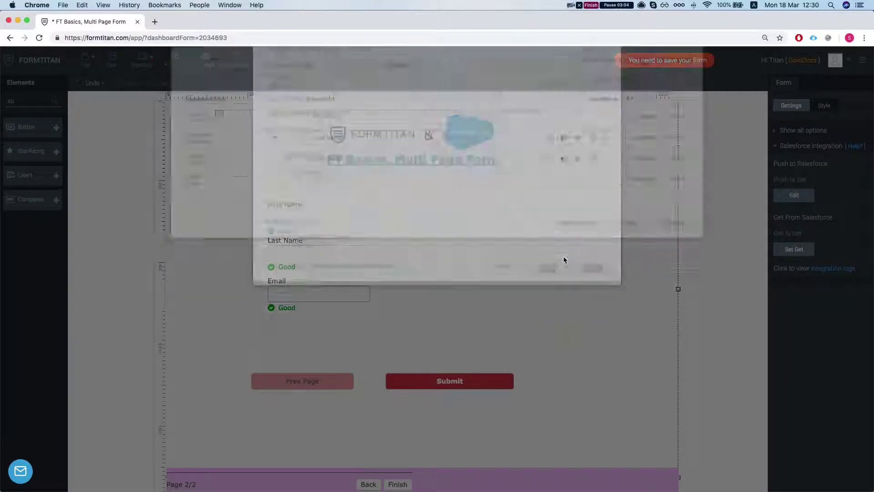
# Save the form, publish it and open the live form
pyautogui.click(549, 254)
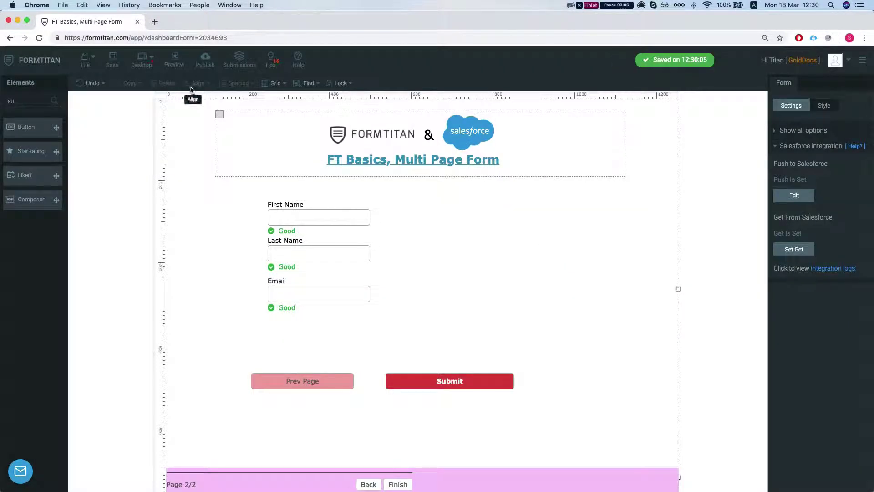
pyautogui.click(206, 60)
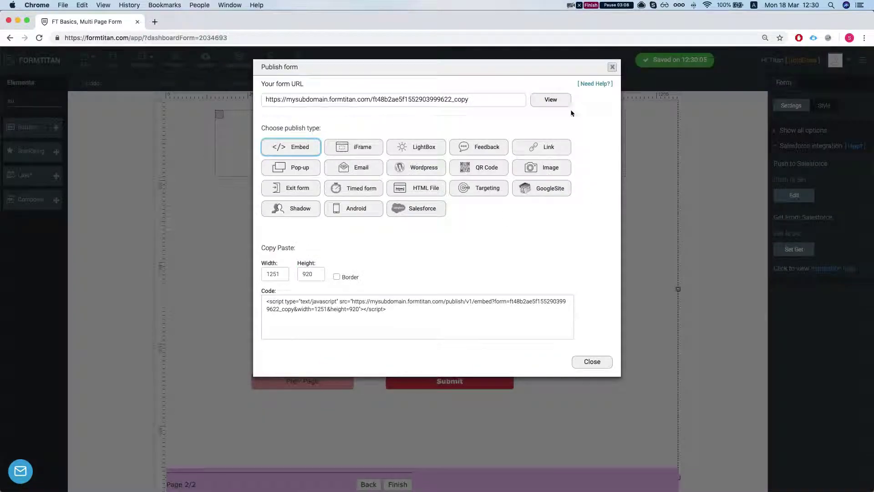
pyautogui.click(551, 99)
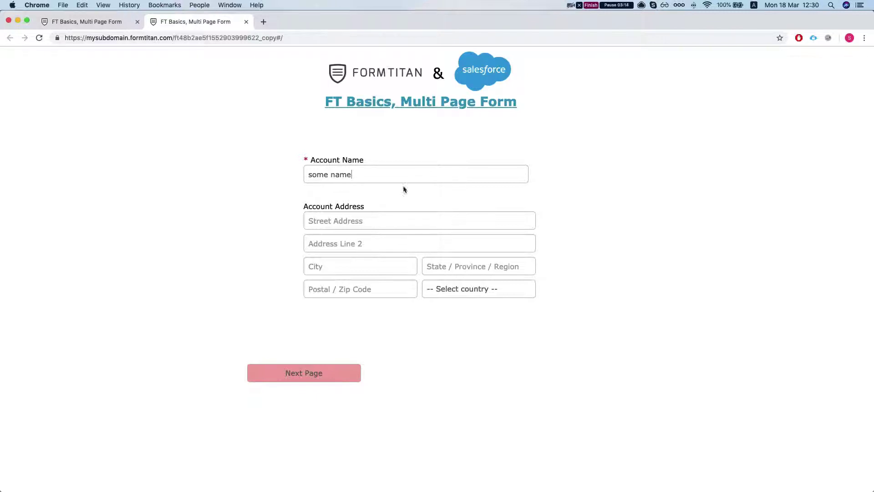
# Autofill page 1 with Account Name 'some name' and address, choosing United States as country
pyautogui.click(332, 227)
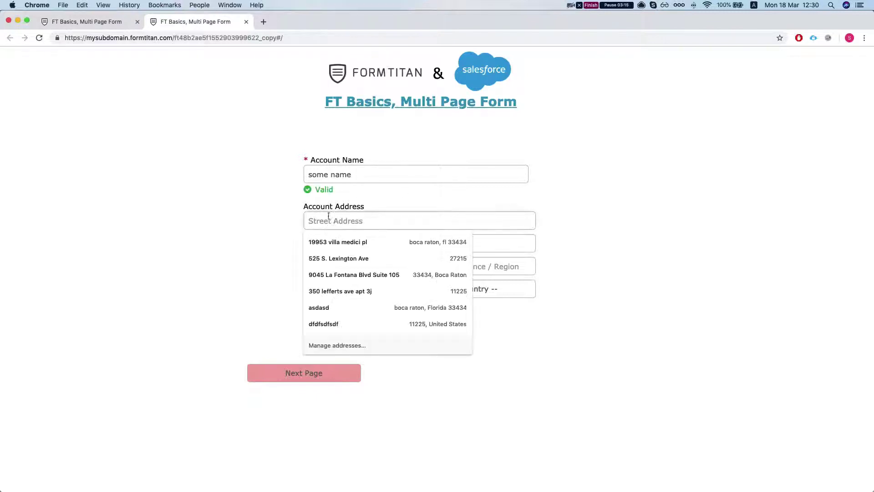
pyautogui.click(357, 274)
pyautogui.click(358, 225)
pyautogui.click(243, 271)
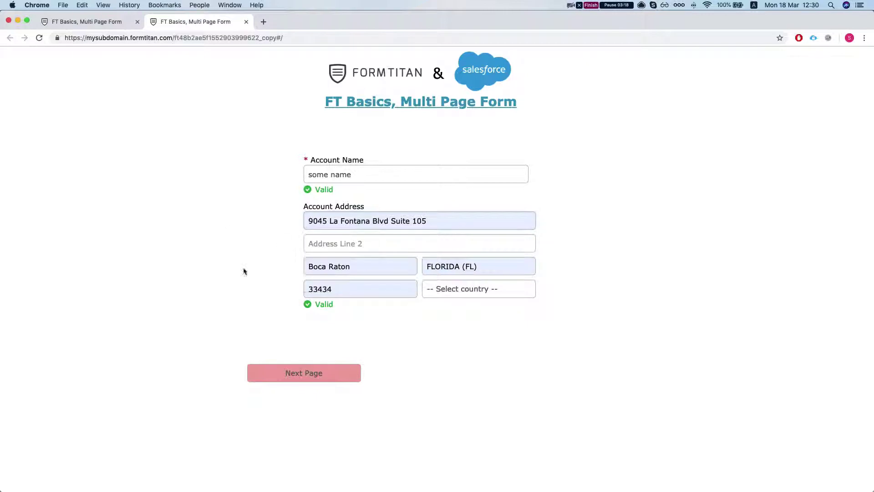
pyautogui.click(449, 289)
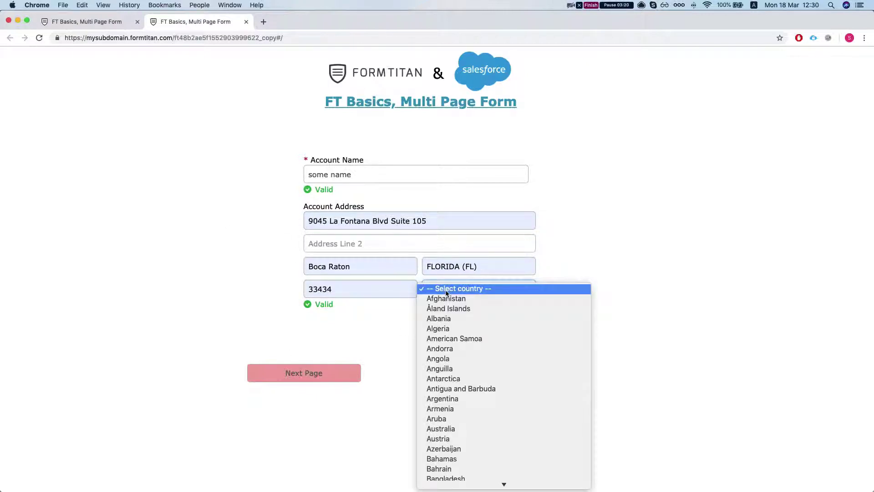
pyautogui.write('united states')
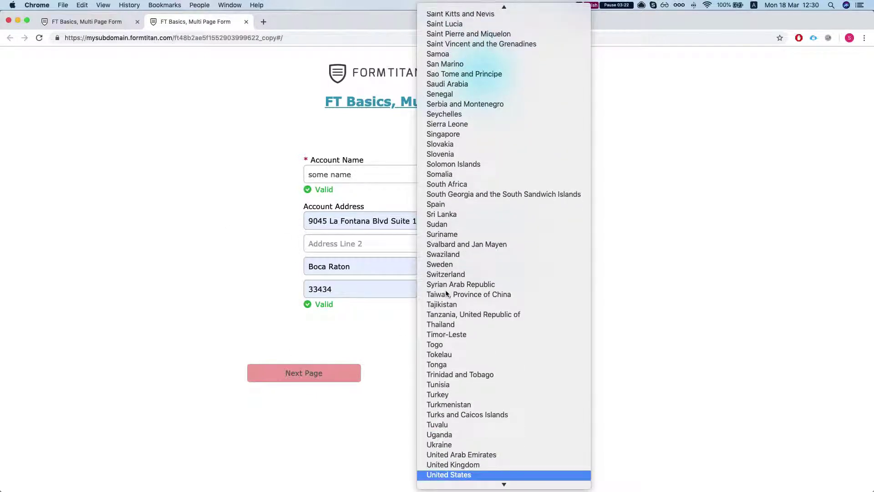
pyautogui.press('Return')
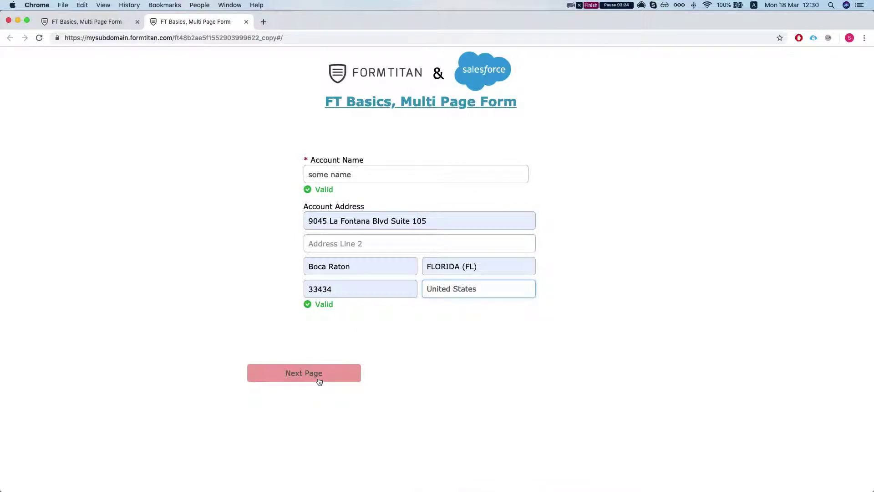
# On page 2 enter contact first name, last name and a test e-mail, then submit the form
pyautogui.click(318, 379)
pyautogui.click(288, 169)
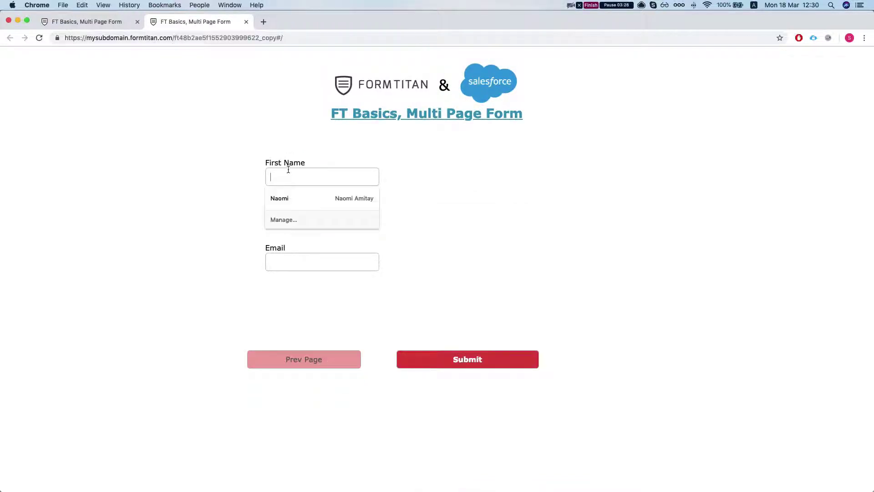
pyautogui.write('contact las')
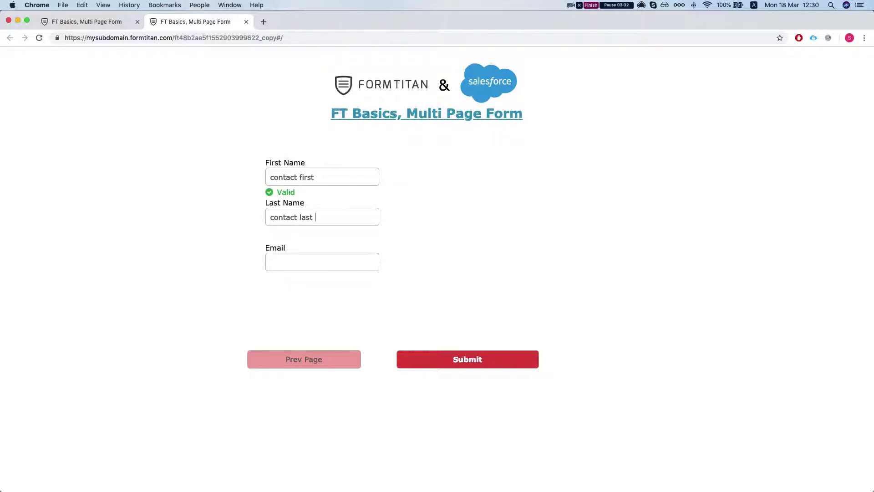
pyautogui.write('test@')
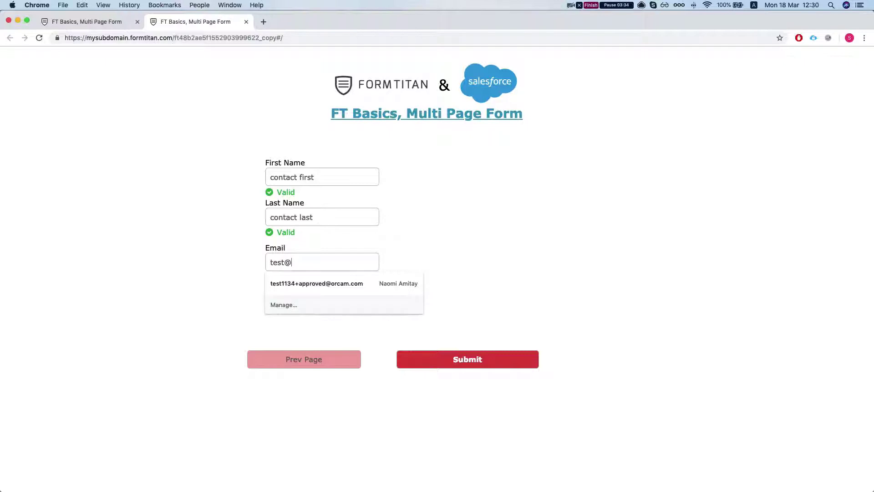
pyautogui.write('test.com')
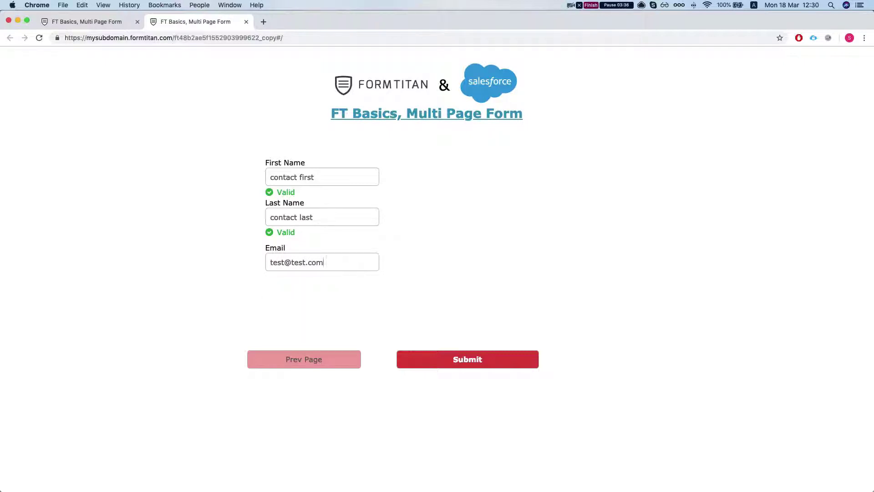
pyautogui.click(449, 356)
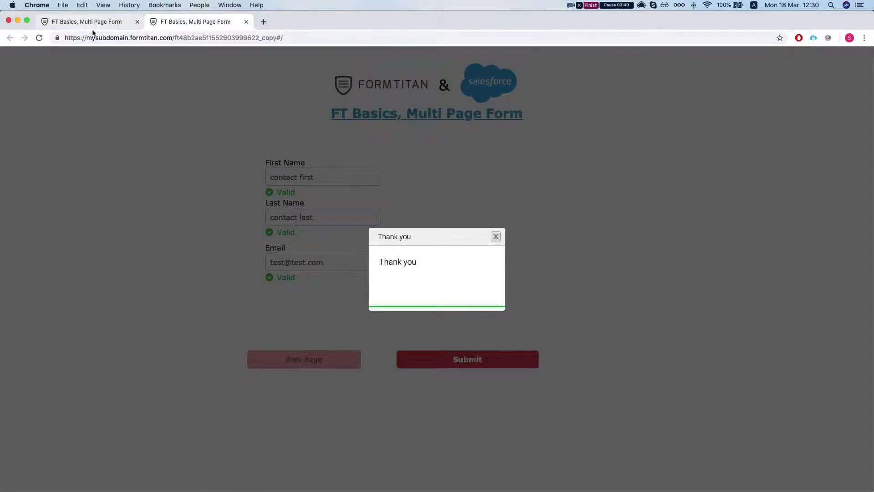
pyautogui.click(87, 22)
# Open the new test contact under the 'some name' account and review its Details fields
pyautogui.click(613, 67)
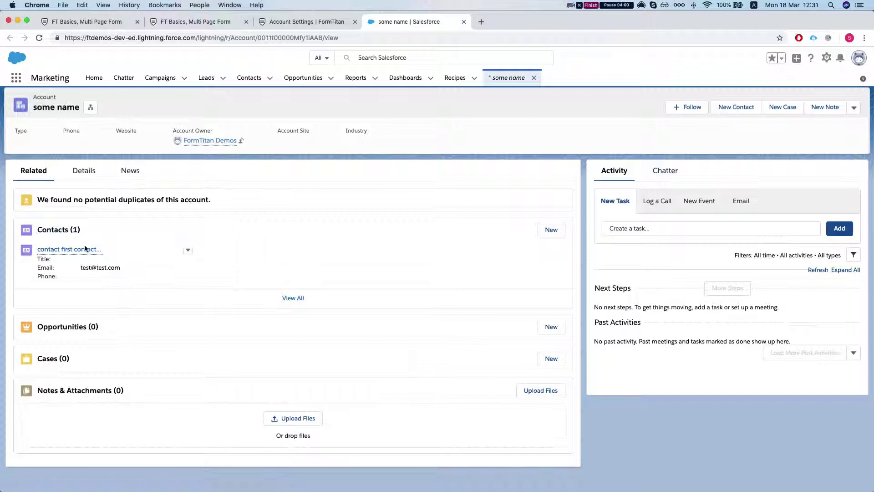
pyautogui.click(85, 249)
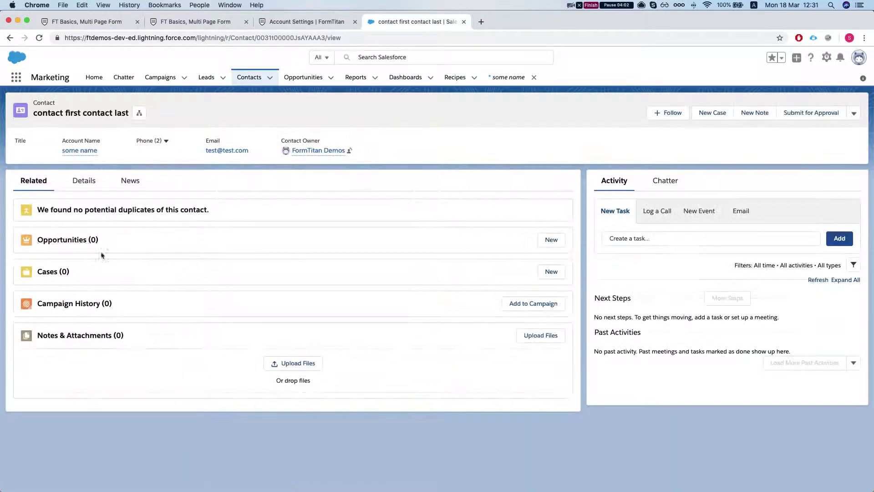
pyautogui.click(83, 181)
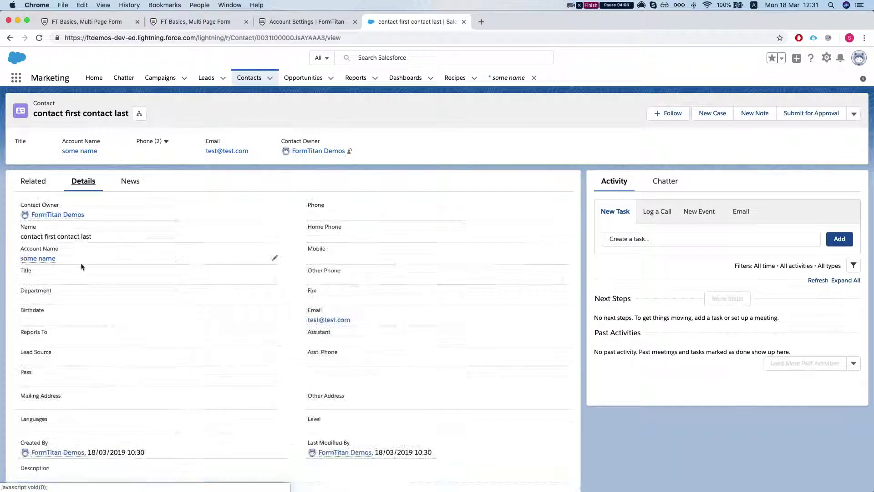
pyautogui.scroll(-1, 82, 267)
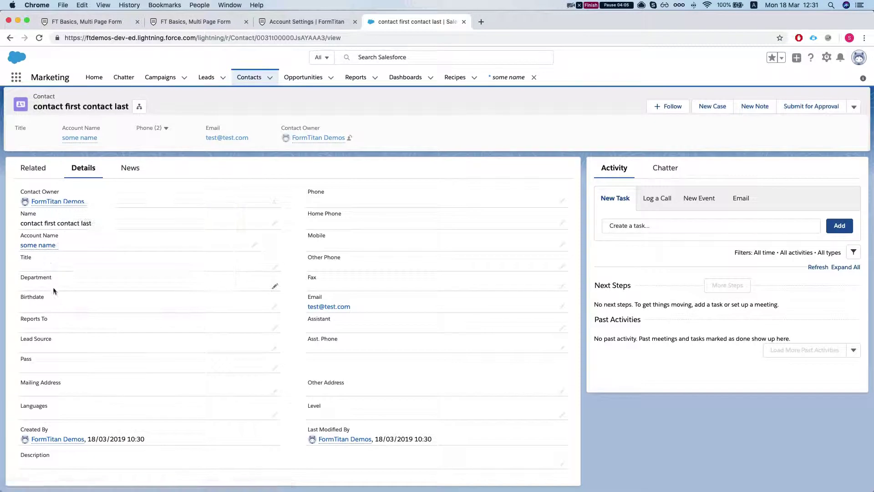